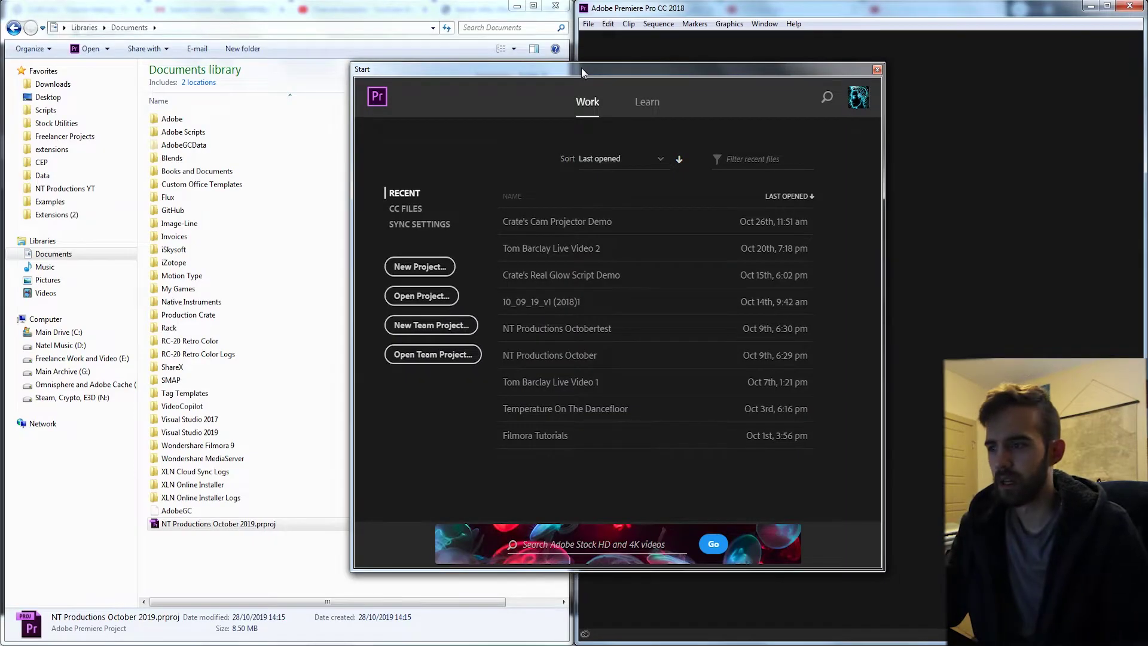
Try opening the newer-version project file and dismiss the newer-version error.
{"action": "left_click_drag", "start_coordinate": [582, 72], "coordinate": [796, 102]}
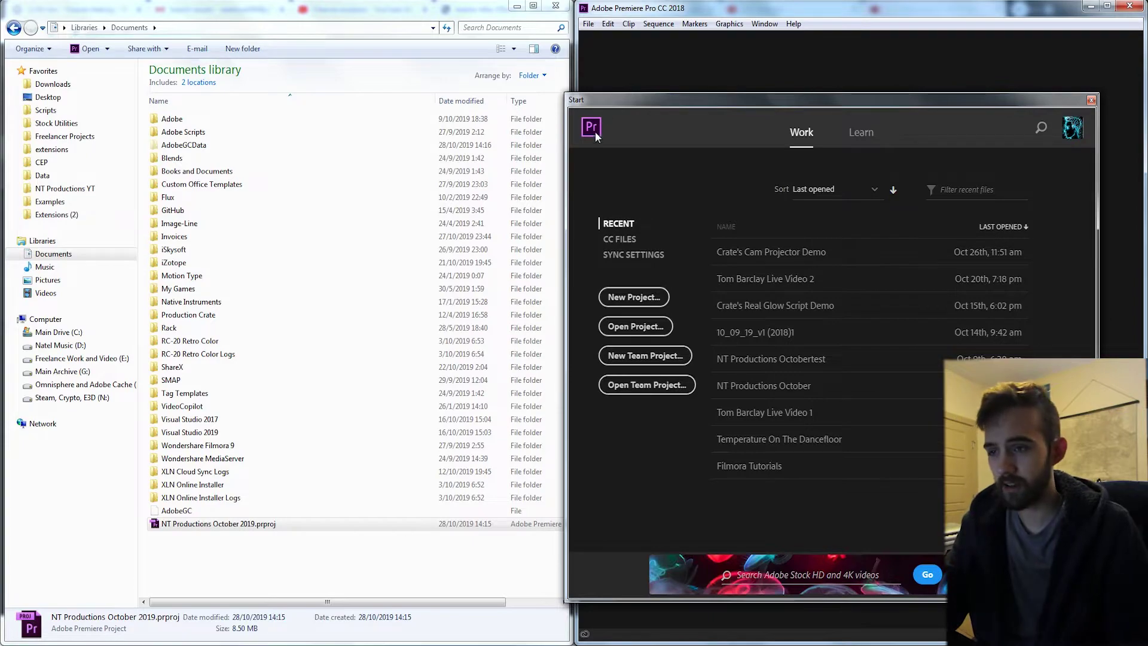
{"action": "left_click_drag", "start_coordinate": [635, 103], "coordinate": [397, 71]}
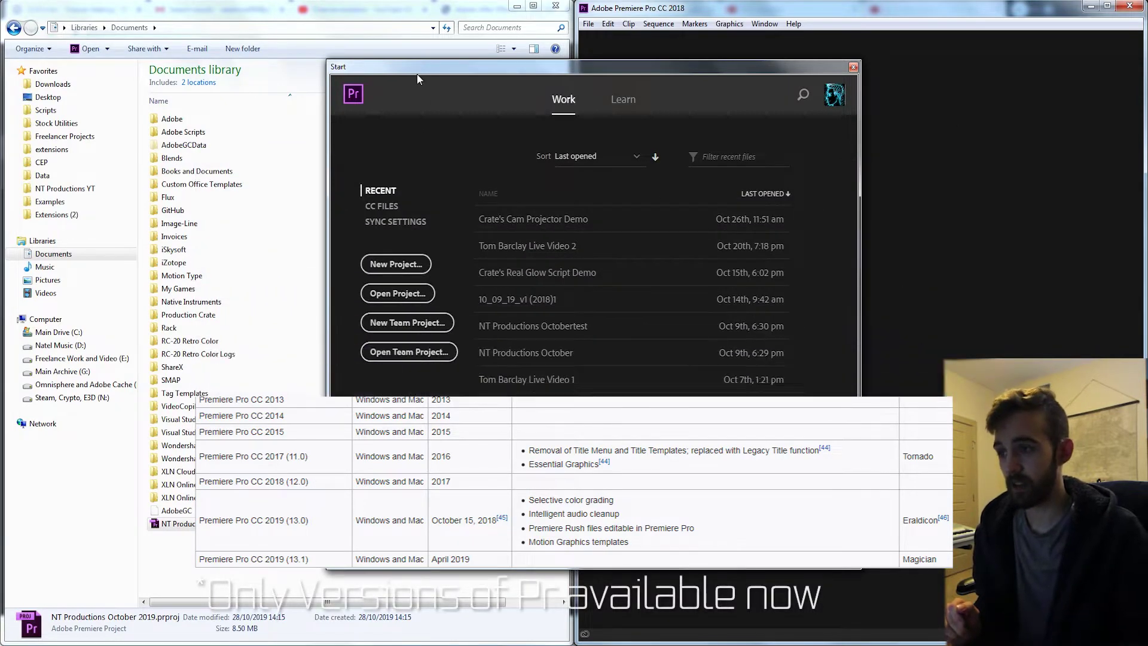
{"action": "left_click_drag", "start_coordinate": [418, 73], "coordinate": [616, 89]}
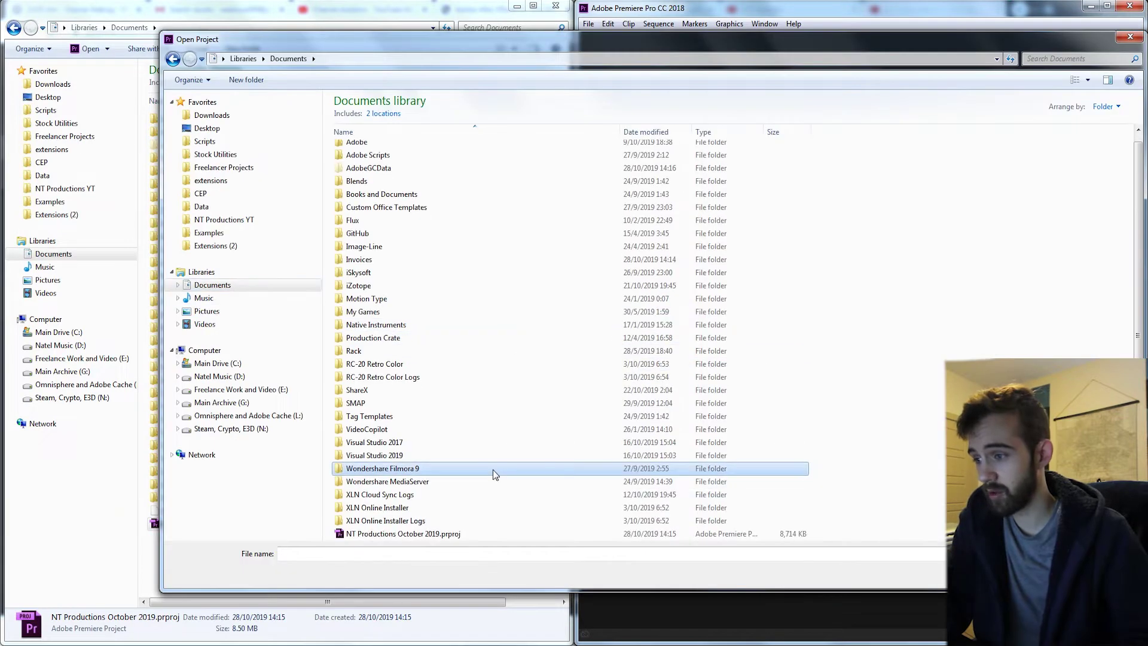
{"action": "double_click", "coordinate": [402, 538]}
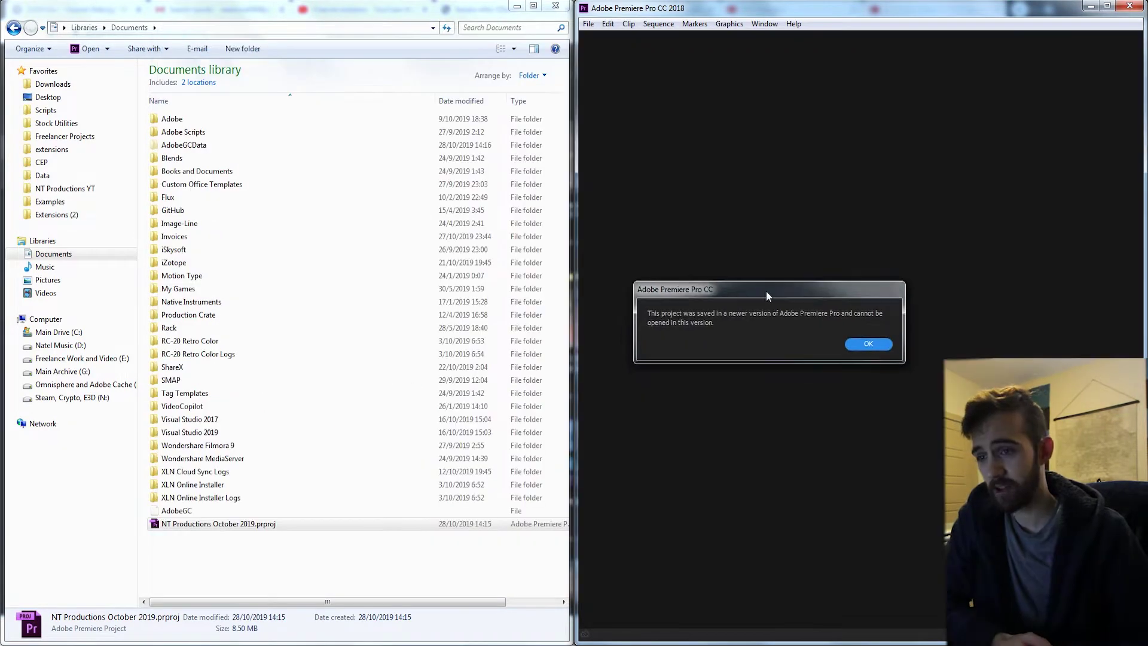
{"action": "left_click_drag", "start_coordinate": [766, 291], "coordinate": [798, 278]}
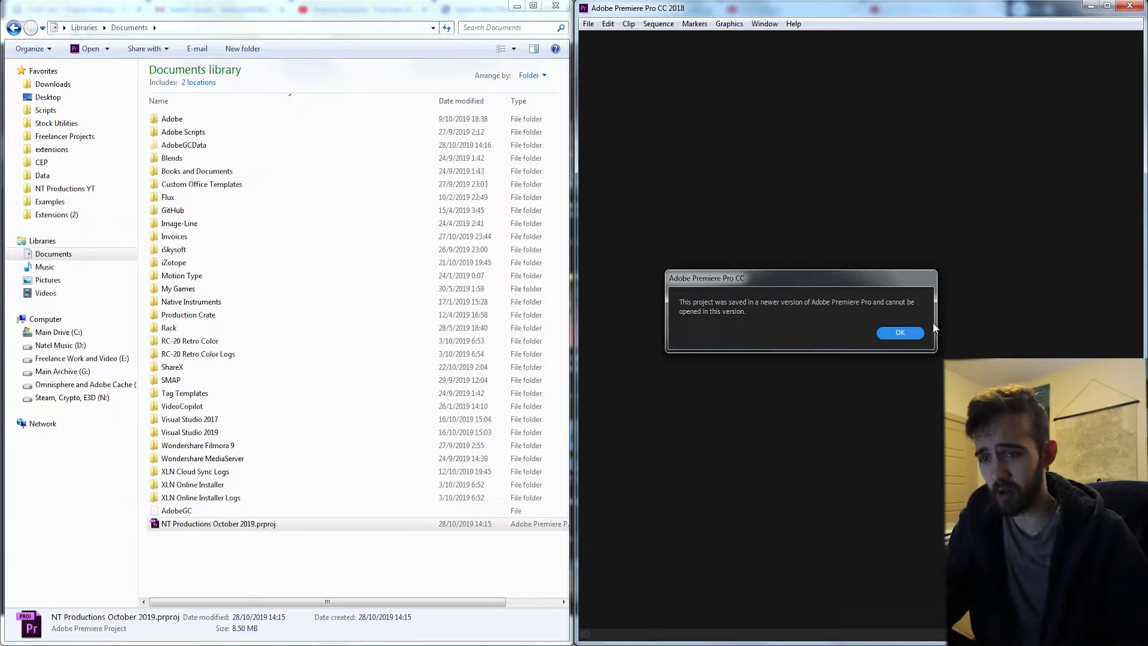
{"action": "left_click", "coordinate": [918, 330]}
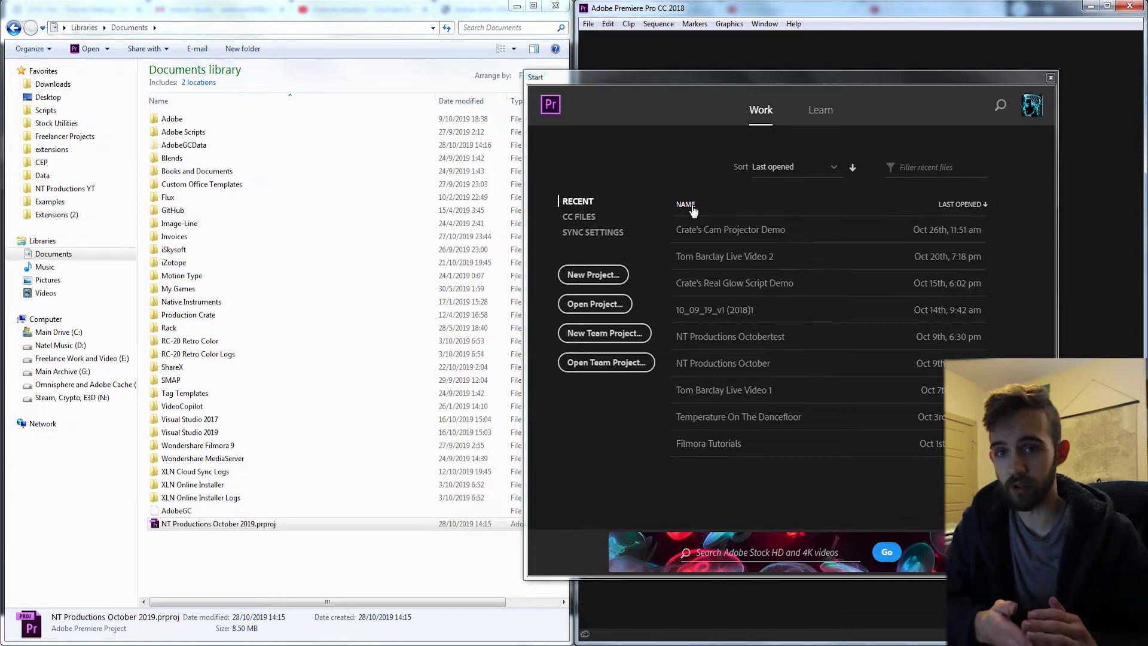
Duplicate the NT Productions October project file with copy and paste.
{"action": "left_click", "coordinate": [214, 528]}
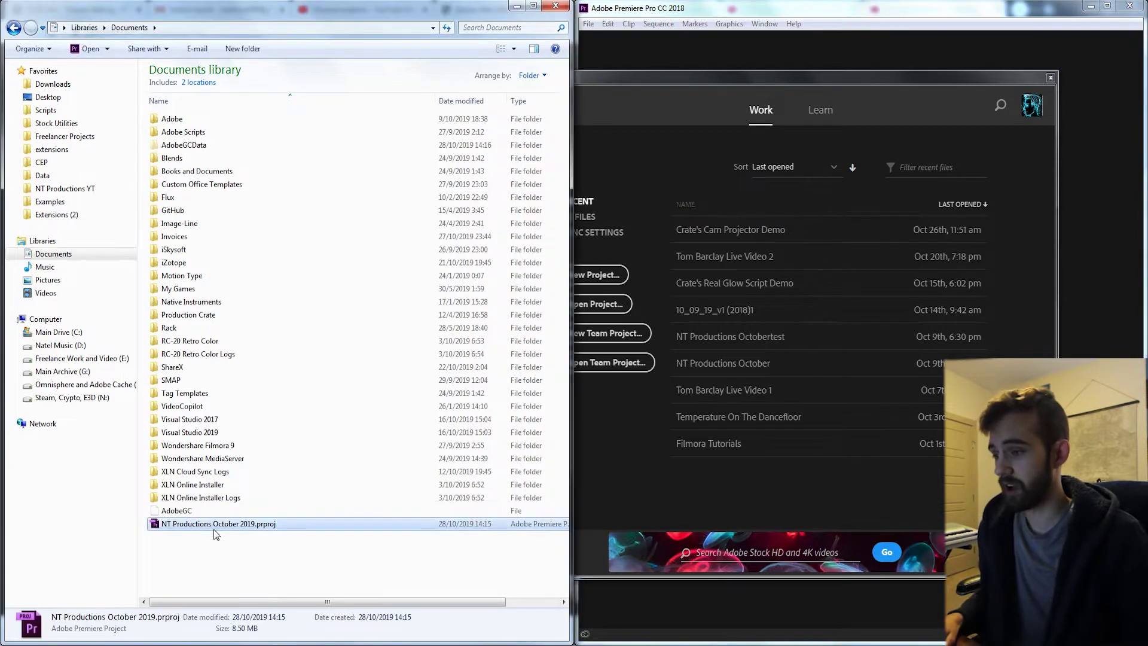
{"action": "left_click", "coordinate": [214, 534]}
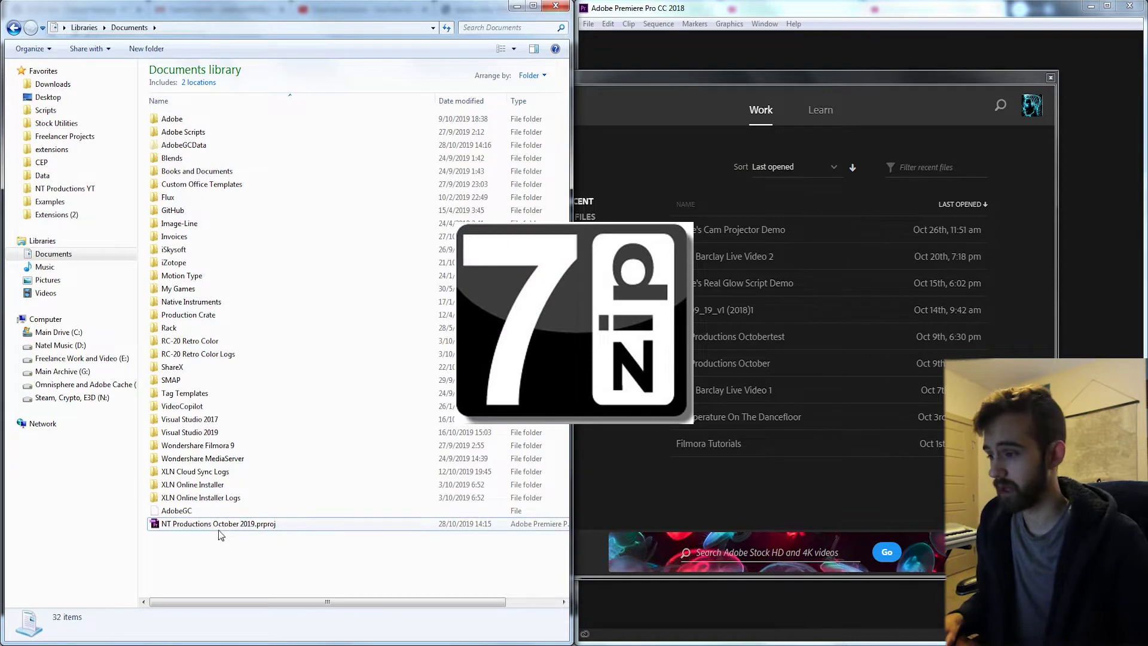
{"action": "left_click", "coordinate": [221, 524]}
{"action": "key", "text": "ctrl+c"}
{"action": "key", "text": "ctrl+v"}
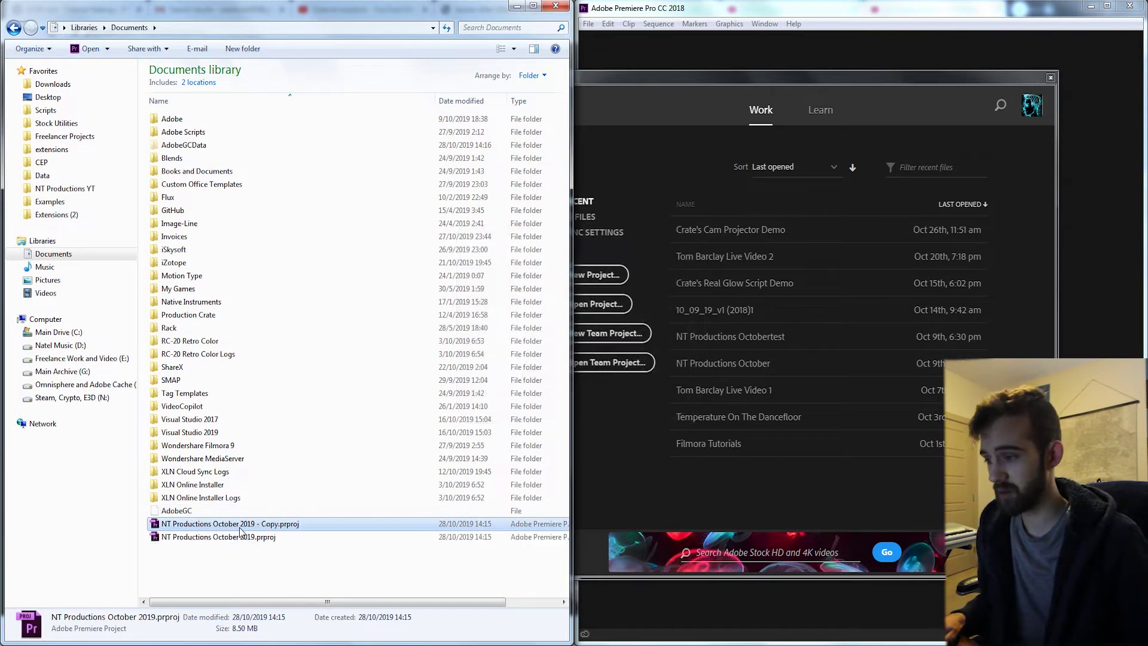
Rename the copy by deleting ' - Copy.prproj', accepting the extension-change warning.
{"action": "left_click", "coordinate": [265, 525]}
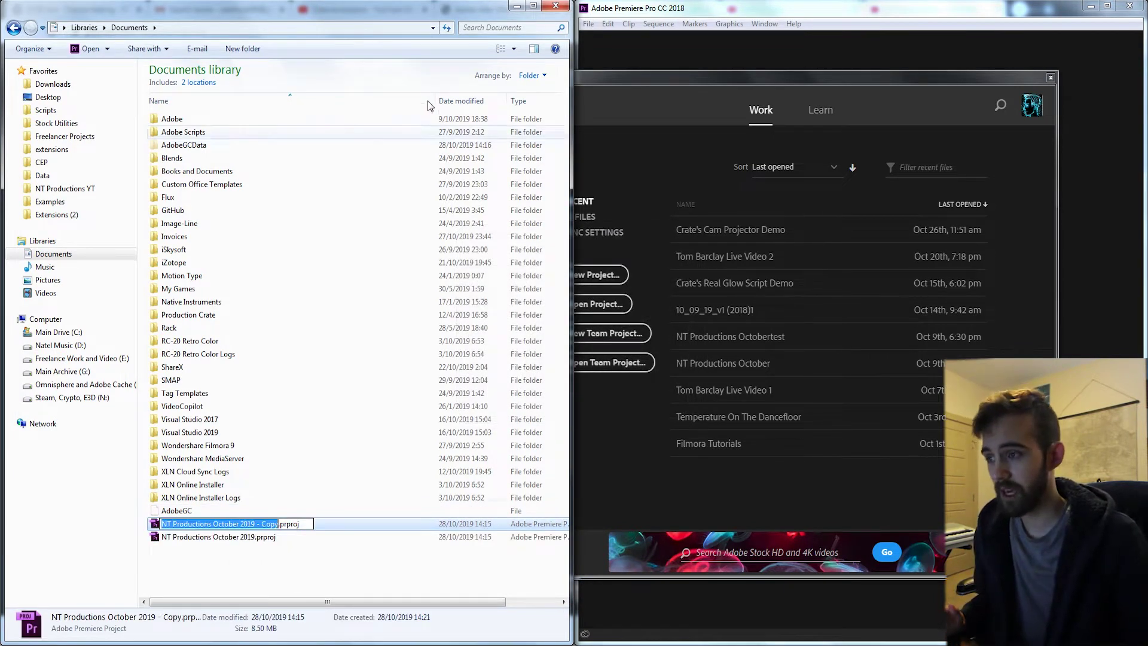
{"action": "left_click_drag", "start_coordinate": [255, 522], "coordinate": [344, 515]}
{"action": "key", "text": "Delete"}
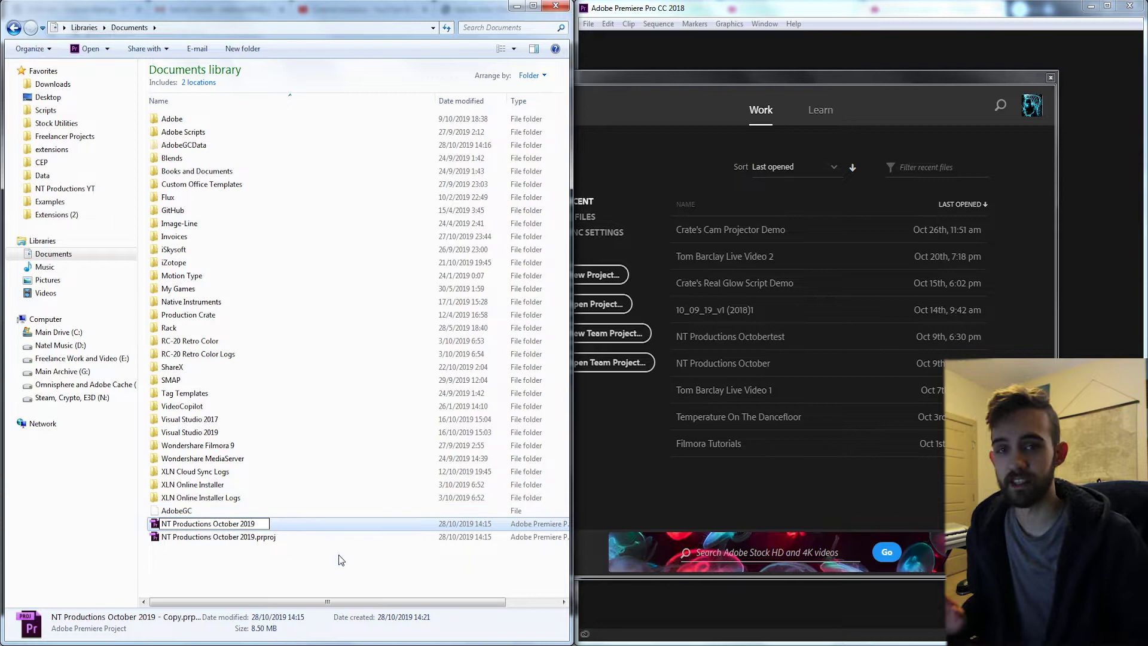
{"action": "left_click", "coordinate": [349, 568]}
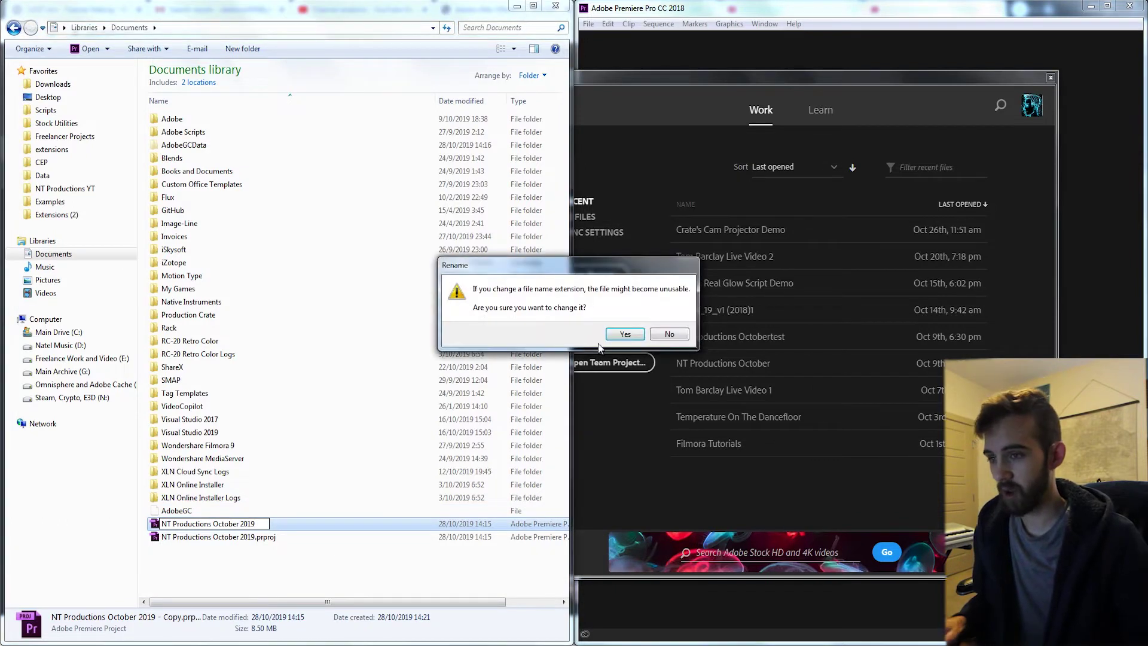
{"action": "left_click", "coordinate": [632, 336]}
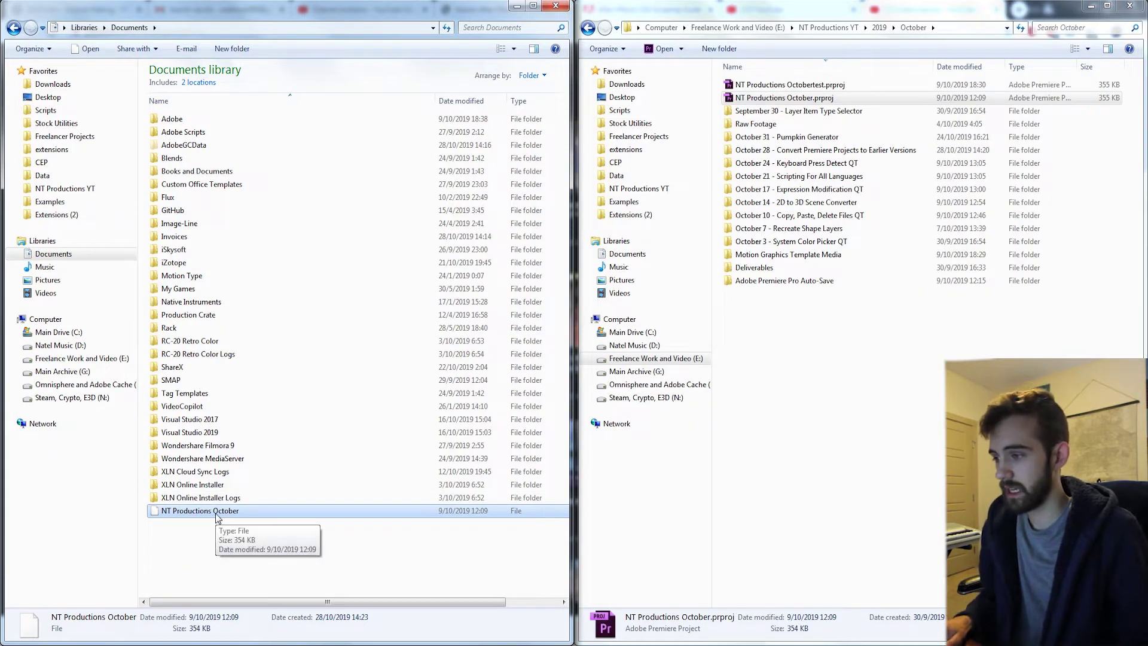
Extract the extension-less file with 7-Zip to 'NT Productions October~\'.
{"action": "right_click", "coordinate": [200, 513]}
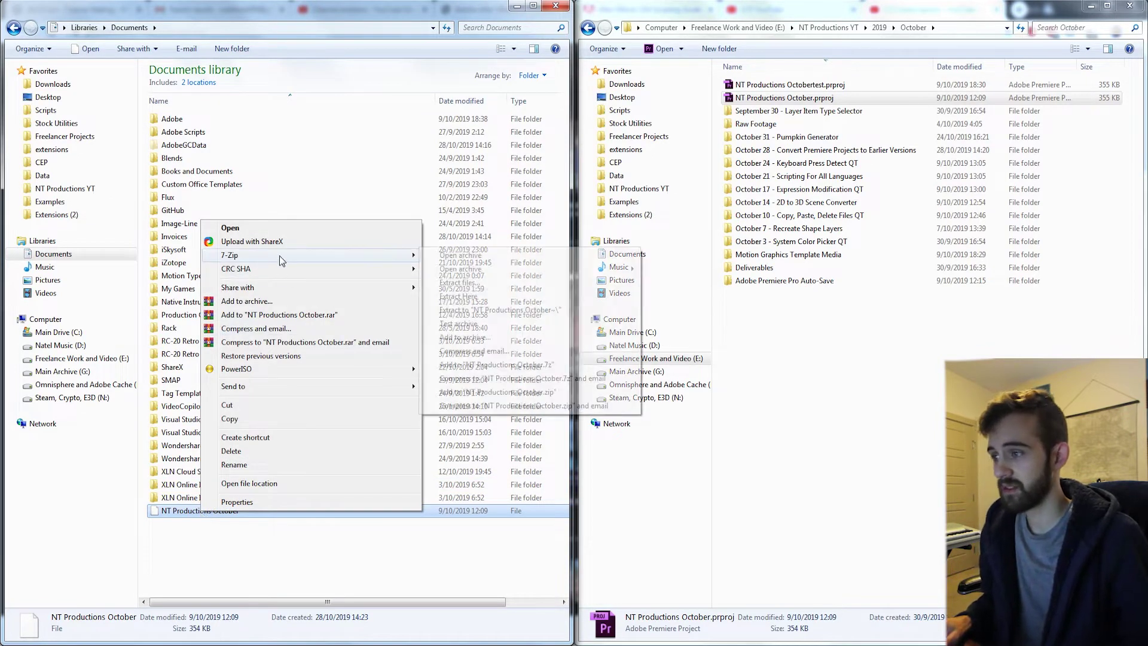
{"action": "mouse_move", "coordinate": [294, 256]}
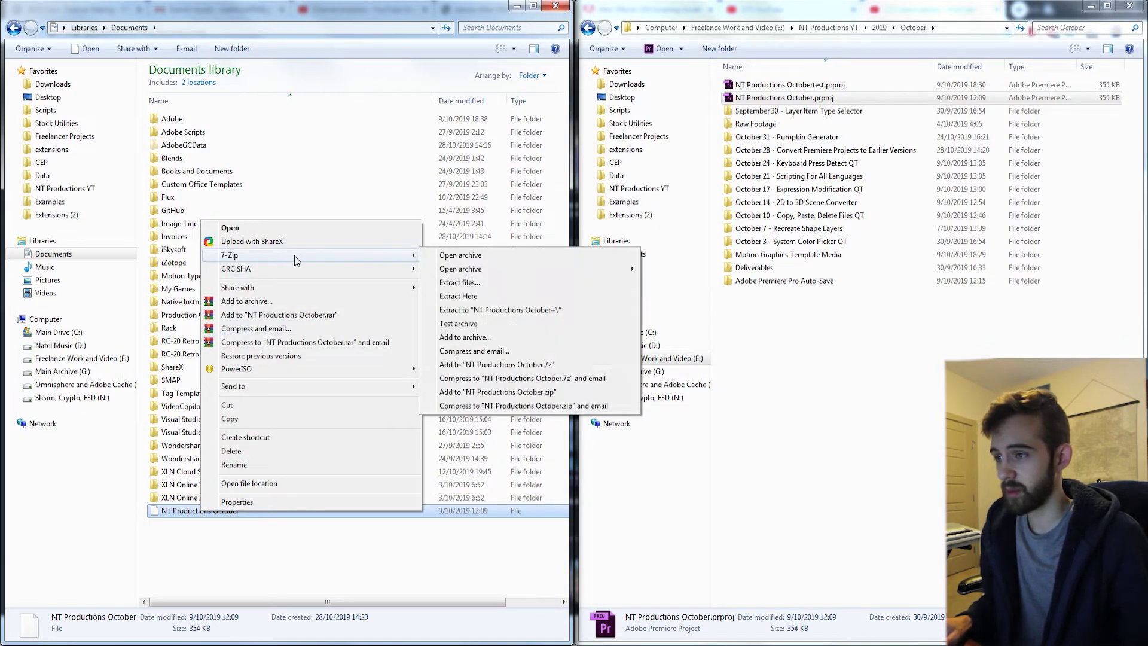
{"action": "left_click", "coordinate": [478, 311]}
Open the extracted NT Productions October~ file in Sublime Text.
{"action": "double_click", "coordinate": [227, 314]}
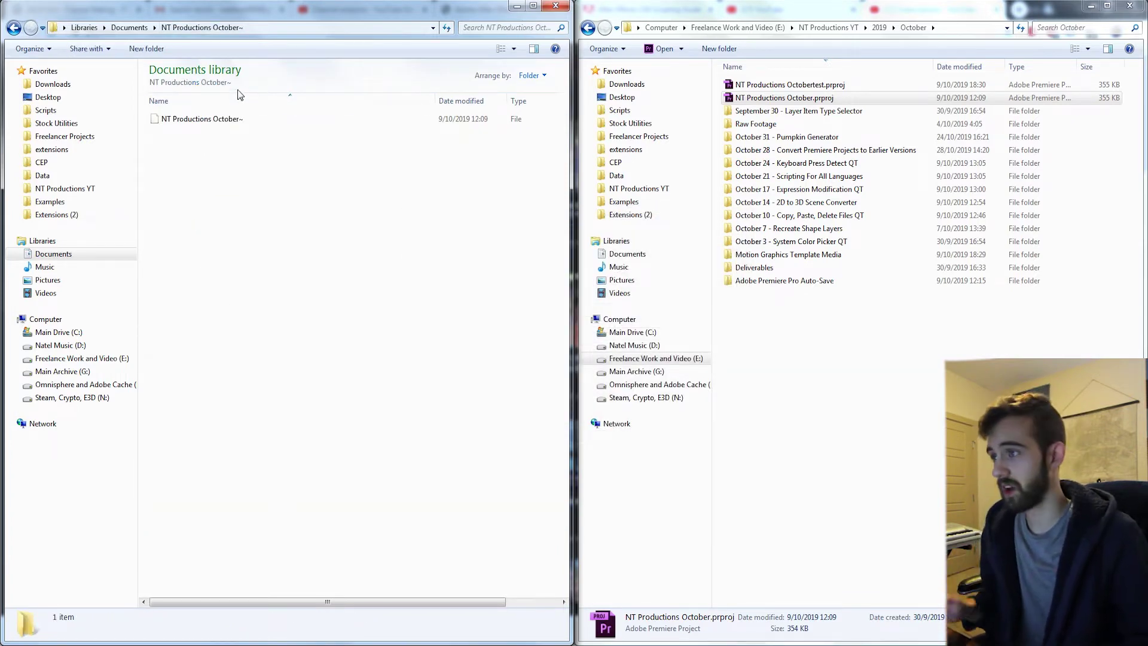
{"action": "left_click", "coordinate": [235, 119]}
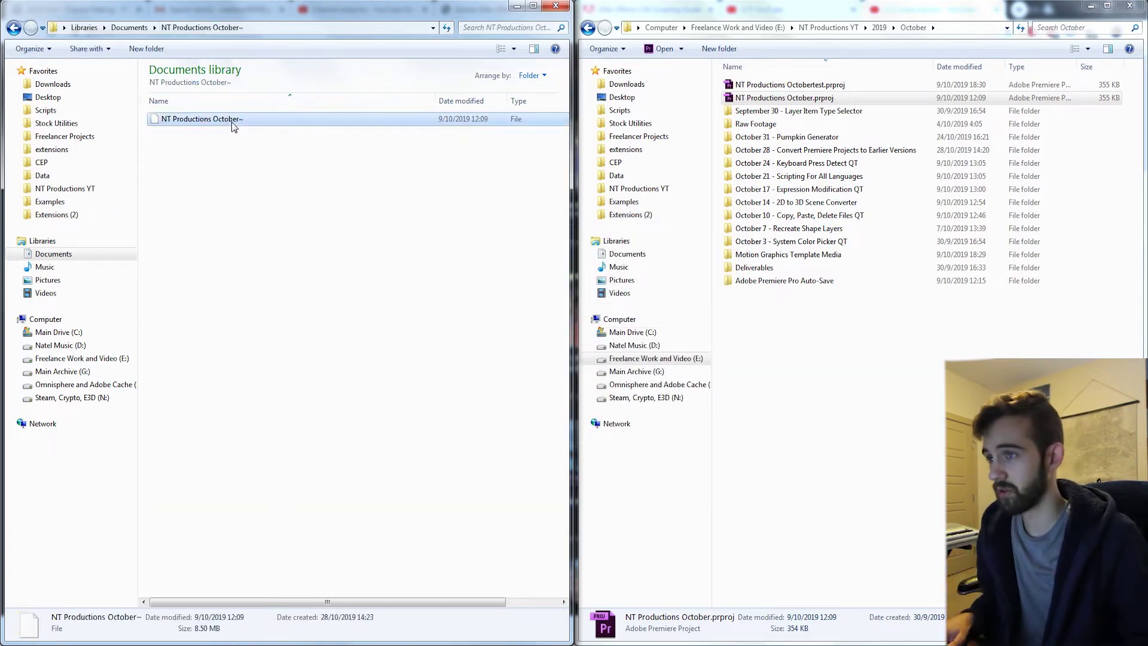
{"action": "right_click", "coordinate": [194, 121]}
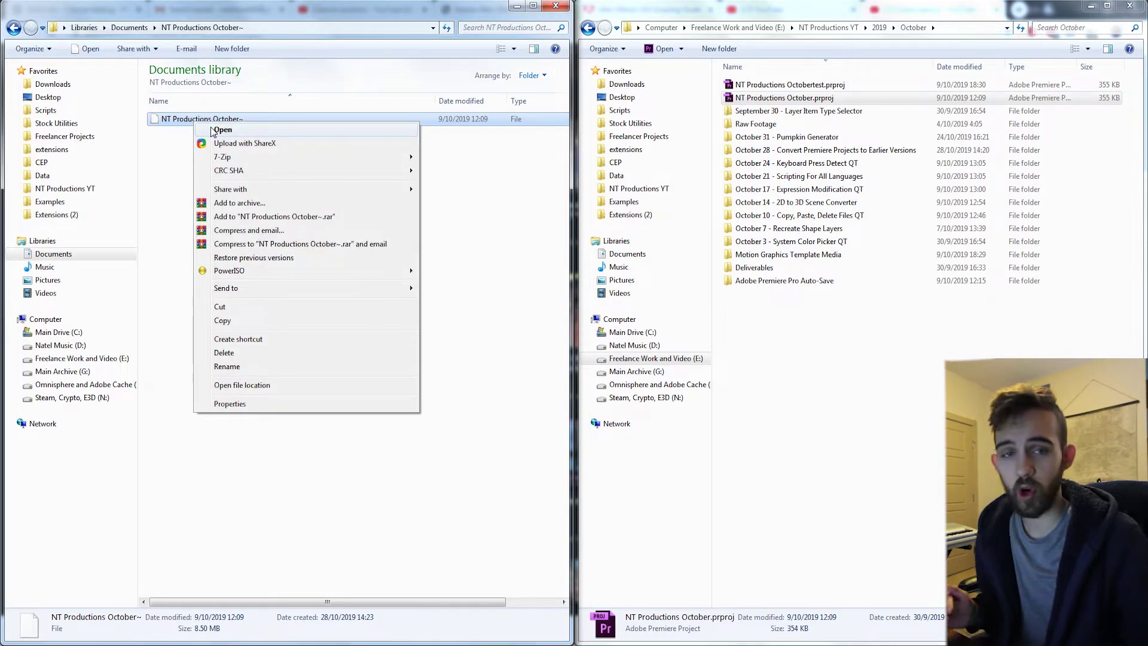
{"action": "left_click", "coordinate": [221, 130]}
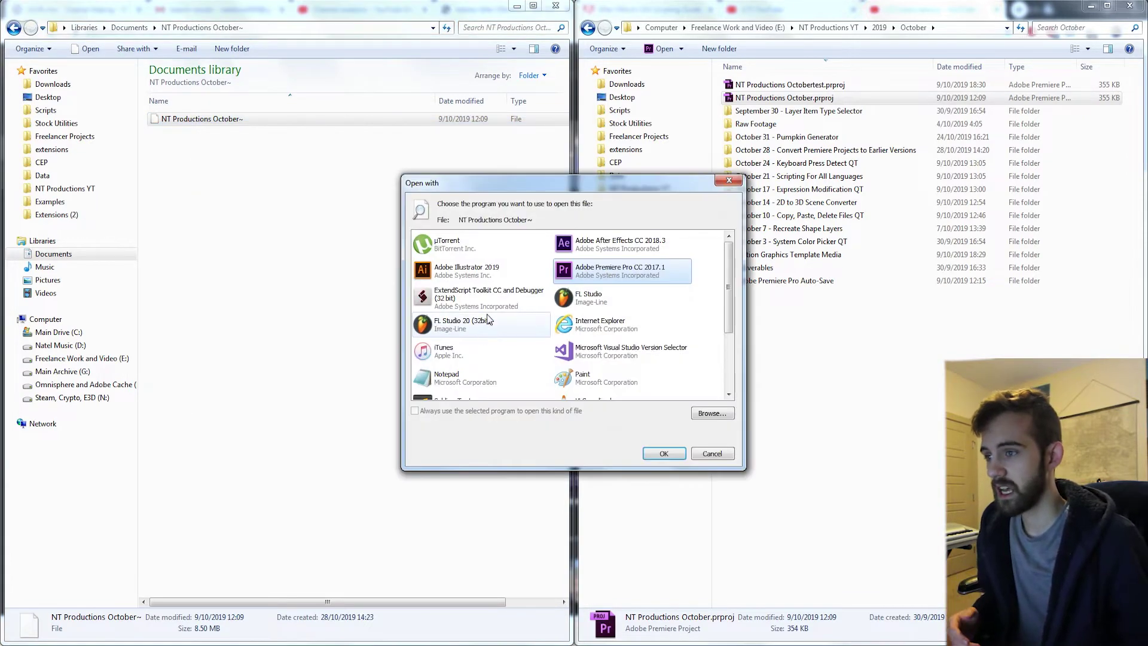
{"action": "scroll", "coordinate": [489, 318], "scroll_direction": "down", "scroll_amount": 5}
{"action": "scroll", "coordinate": [489, 318], "scroll_direction": "down", "scroll_amount": 1}
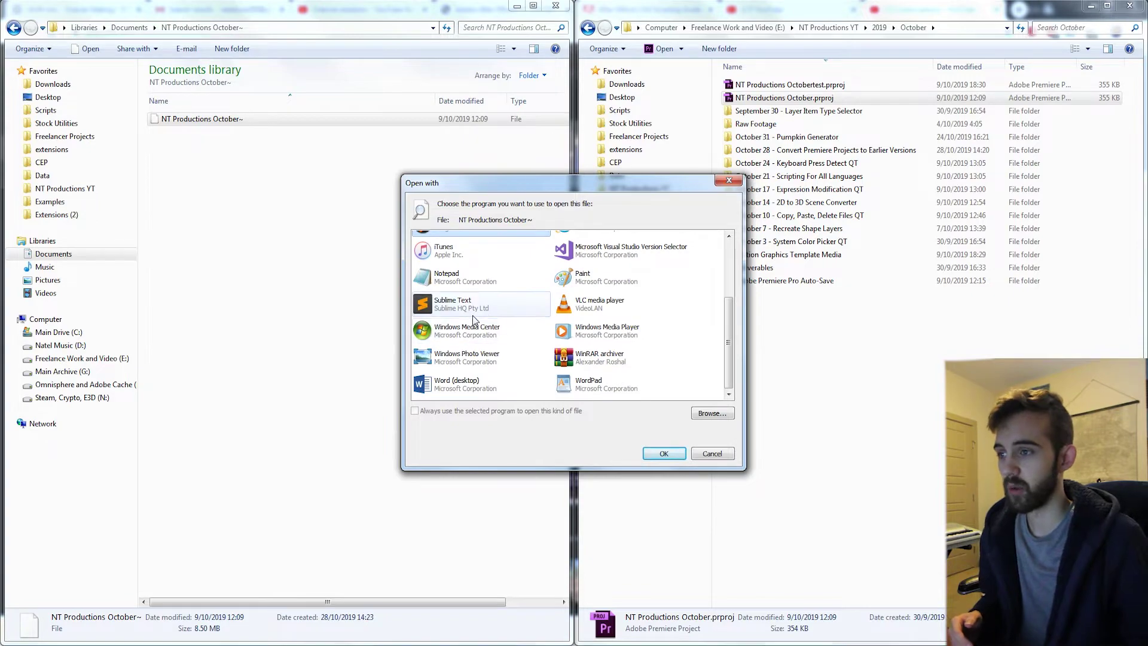
{"action": "double_click", "coordinate": [468, 304]}
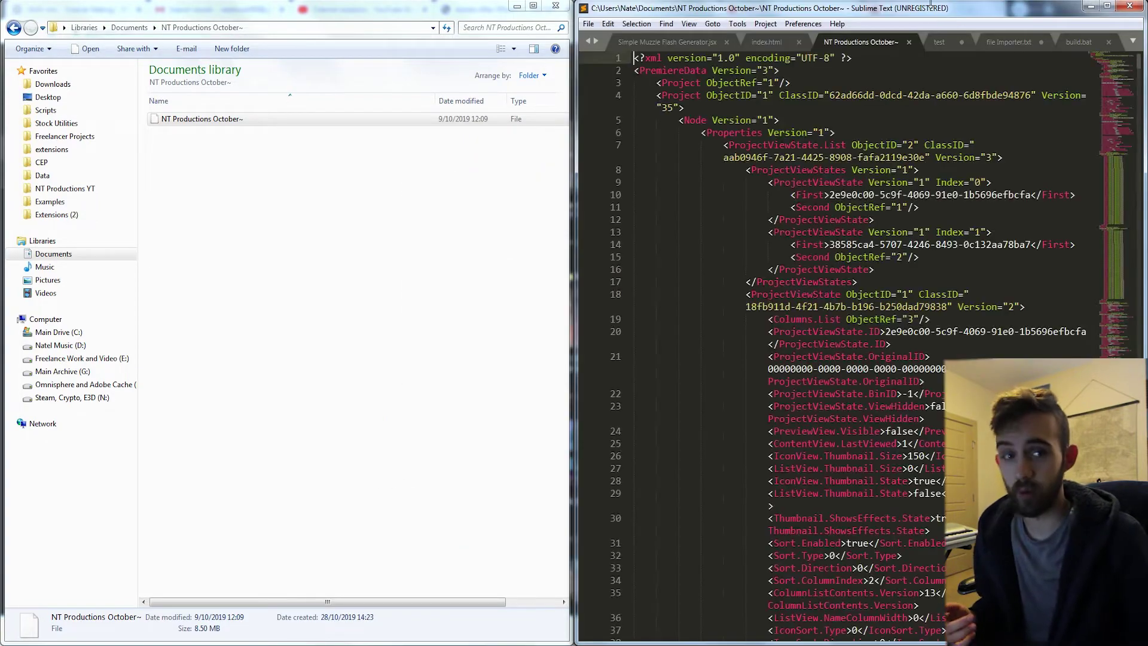
Maximize the Sublime Text window, then snap it to the right half of the screen.
{"action": "left_click_drag", "start_coordinate": [890, 21], "coordinate": [789, 0]}
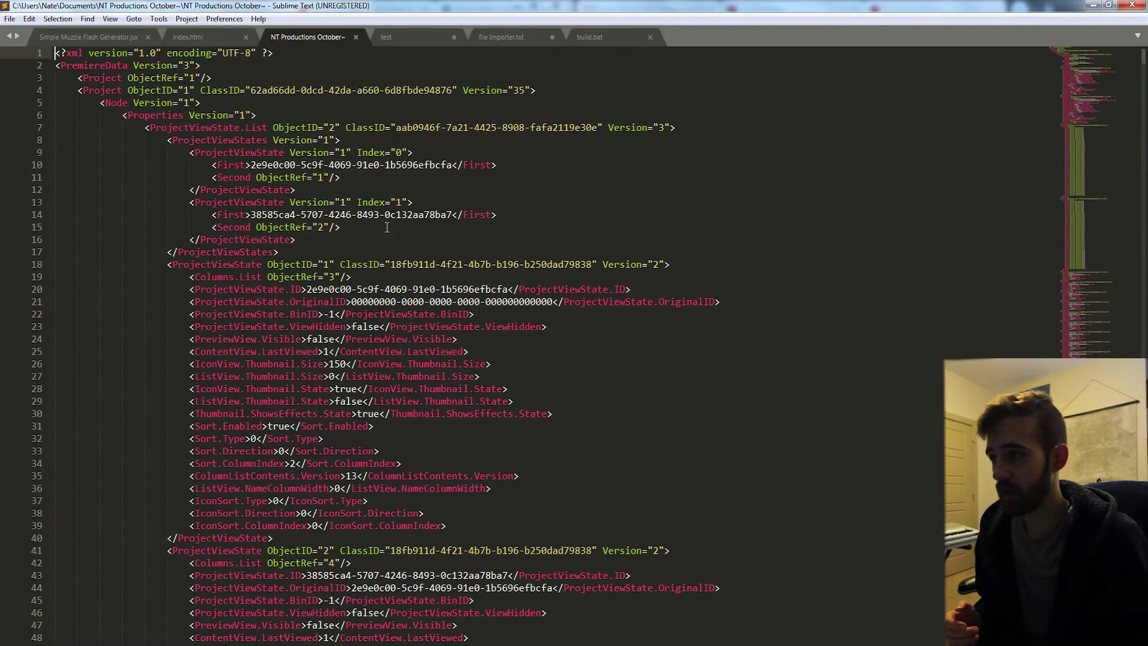
{"action": "scroll", "coordinate": [981, 76], "scroll_direction": "down", "scroll_amount": 1}
{"action": "scroll", "coordinate": [981, 76], "scroll_direction": "up", "scroll_amount": 1}
{"action": "mouse_move", "coordinate": [1144, 71]}
{"action": "left_mouse_down"}
{"action": "mouse_move", "coordinate": [1144, 497]}
{"action": "mouse_move", "coordinate": [1144, 54]}
{"action": "left_mouse_up"}
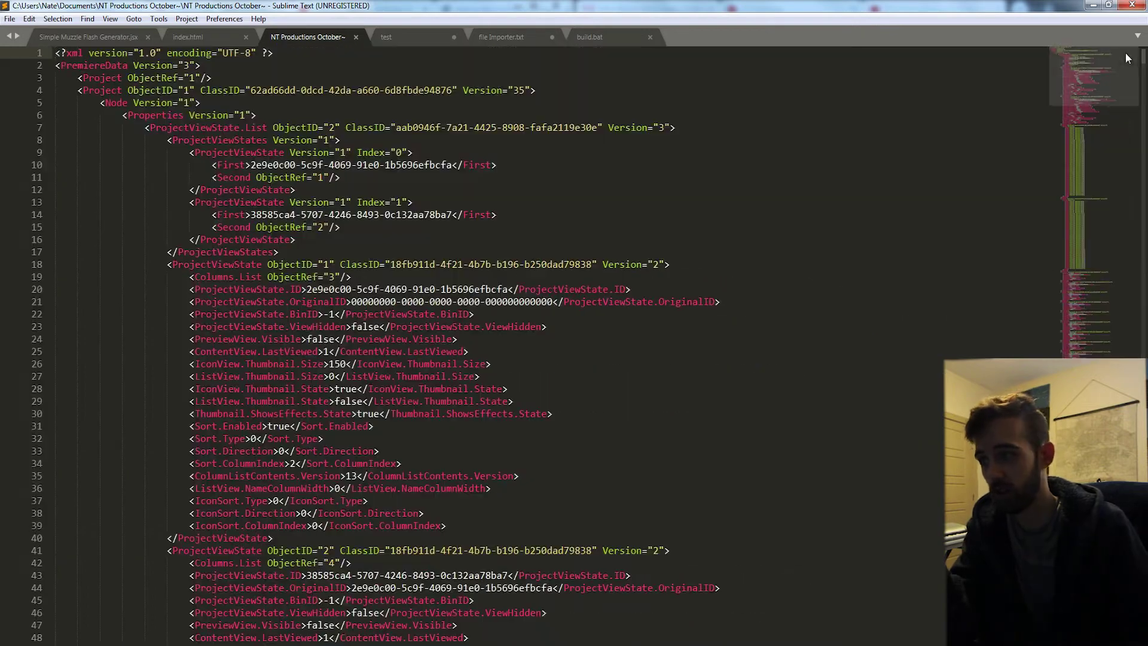
{"action": "key", "text": "super+Right"}
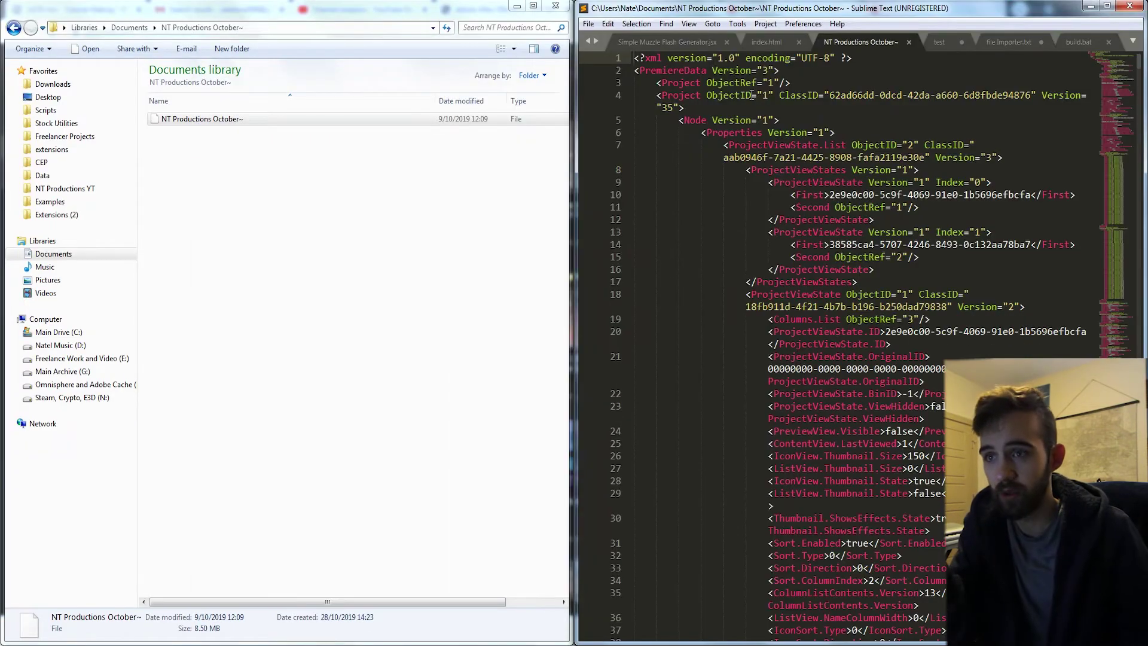
Change the Project Version="35" on line 4 to 33 and save.
{"action": "left_click", "coordinate": [725, 82]}
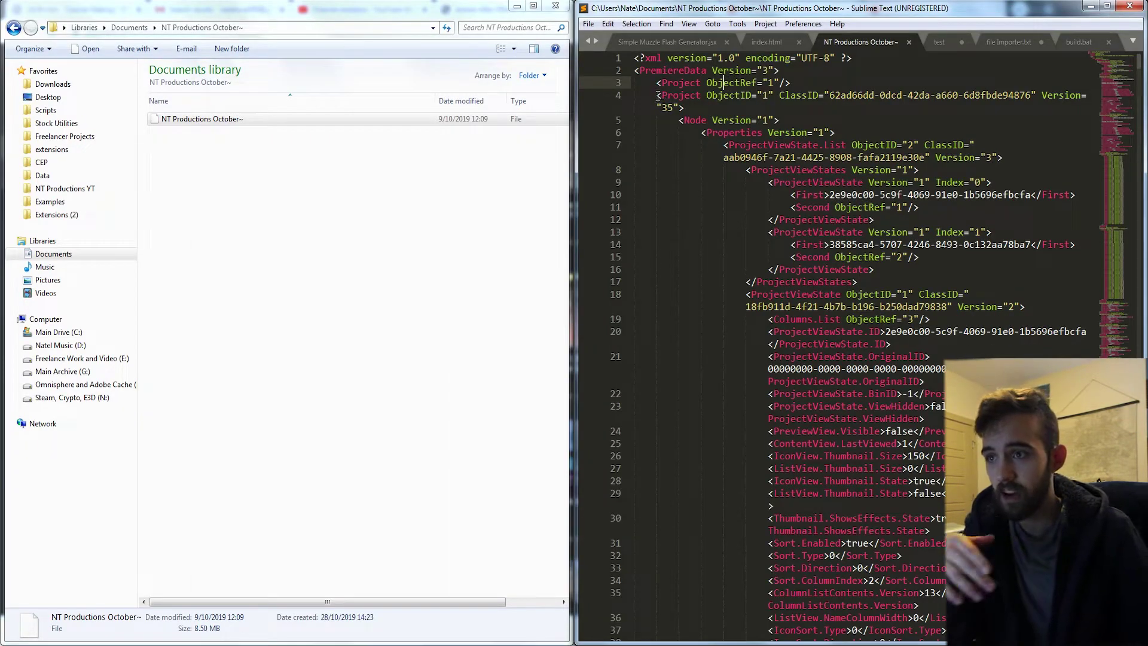
{"action": "left_click_drag", "start_coordinate": [660, 95], "coordinate": [897, 103]}
{"action": "key", "text": "Right"}
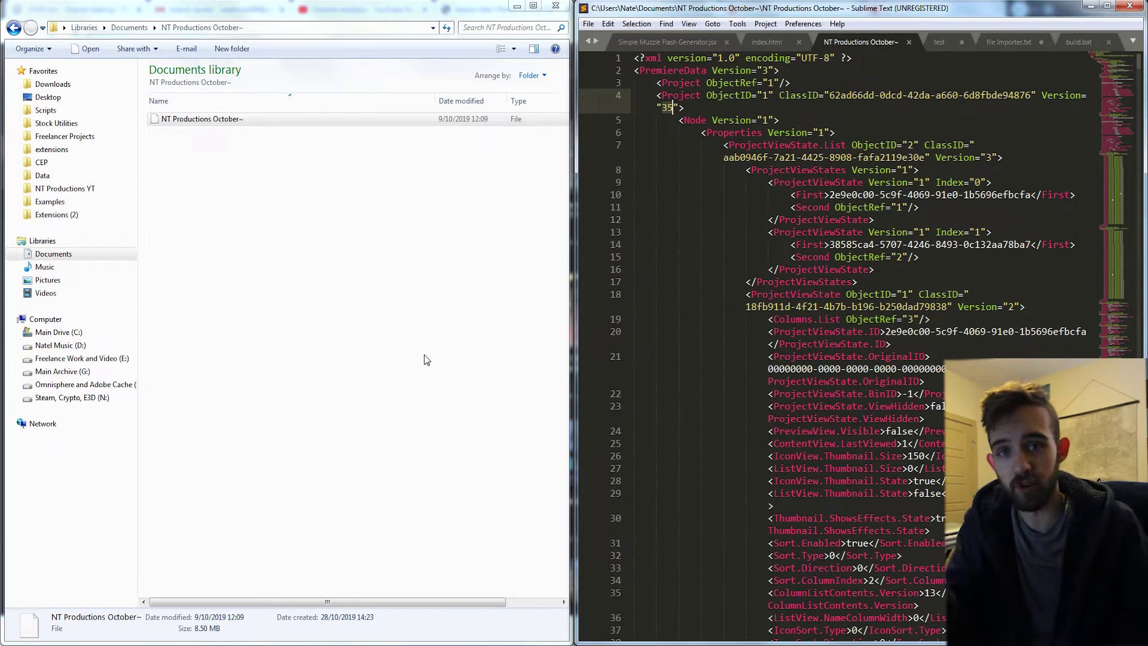
{"action": "left_click", "coordinate": [687, 120]}
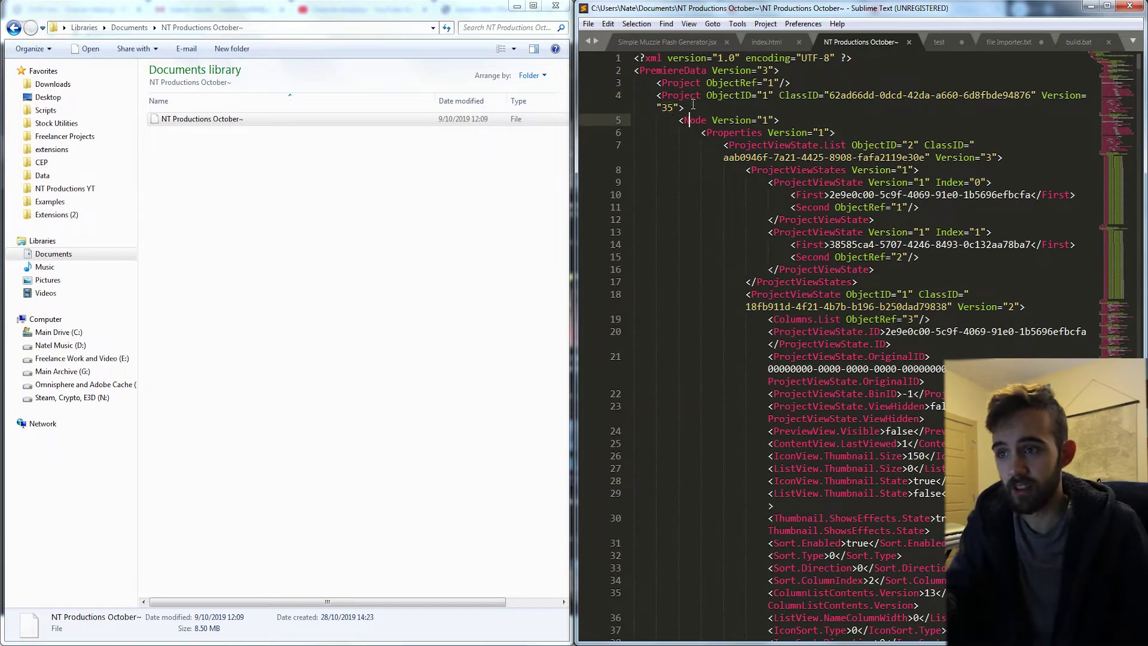
{"action": "double_click", "coordinate": [664, 107]}
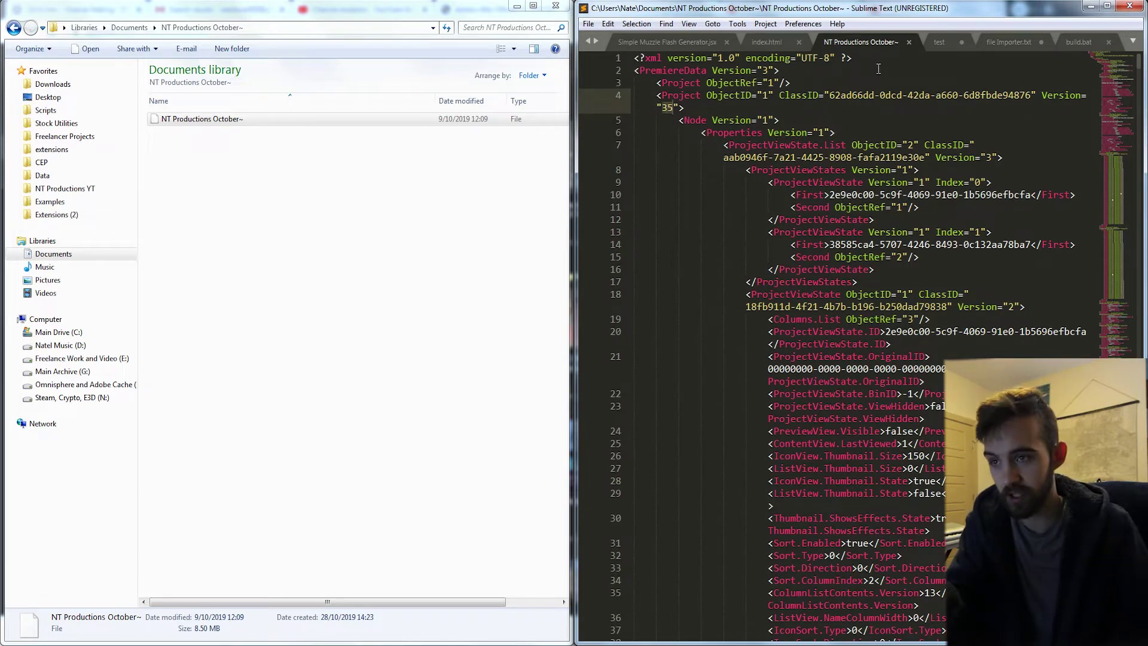
{"action": "type", "text": "33"}
{"action": "key", "text": "ctrl+s"}
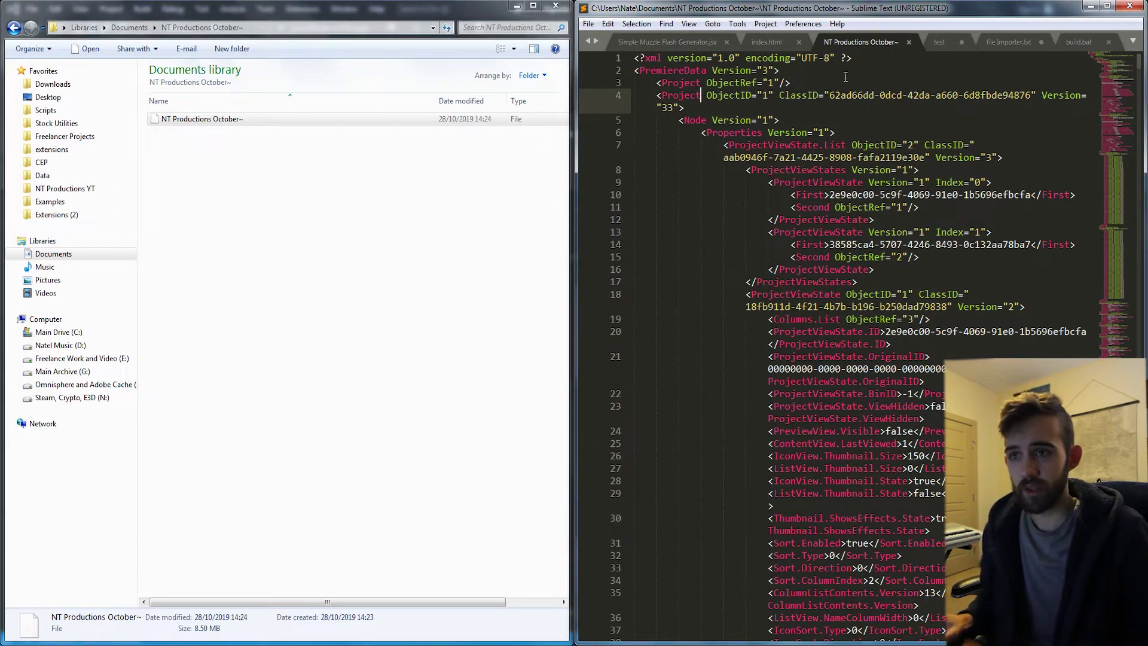
Close Sublime Text and duplicate the edited NT Productions October~ file.
{"action": "left_click", "coordinate": [1130, 6]}
{"action": "left_click", "coordinate": [203, 118]}
{"action": "key", "text": "ctrl+c"}
{"action": "key", "text": "ctrl+v"}
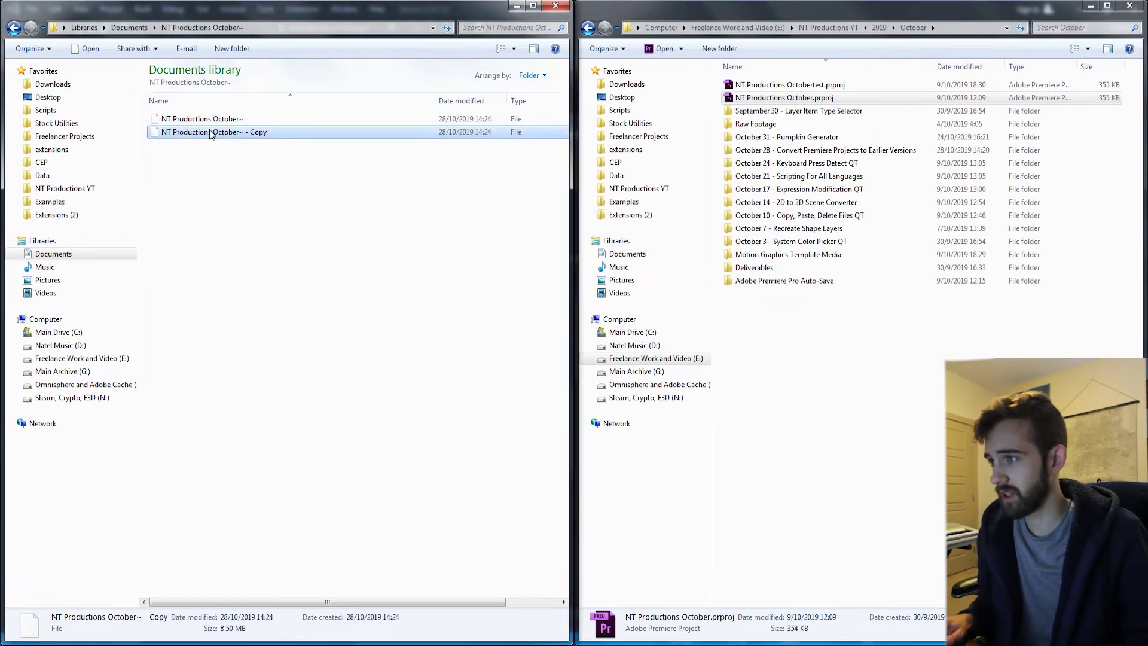
Rename the copy to NT Productions October (2018).prproj.
{"action": "left_click", "coordinate": [250, 131]}
{"action": "left_click_drag", "start_coordinate": [244, 132], "coordinate": [270, 132]}
{"action": "key", "text": "BackSpace"}
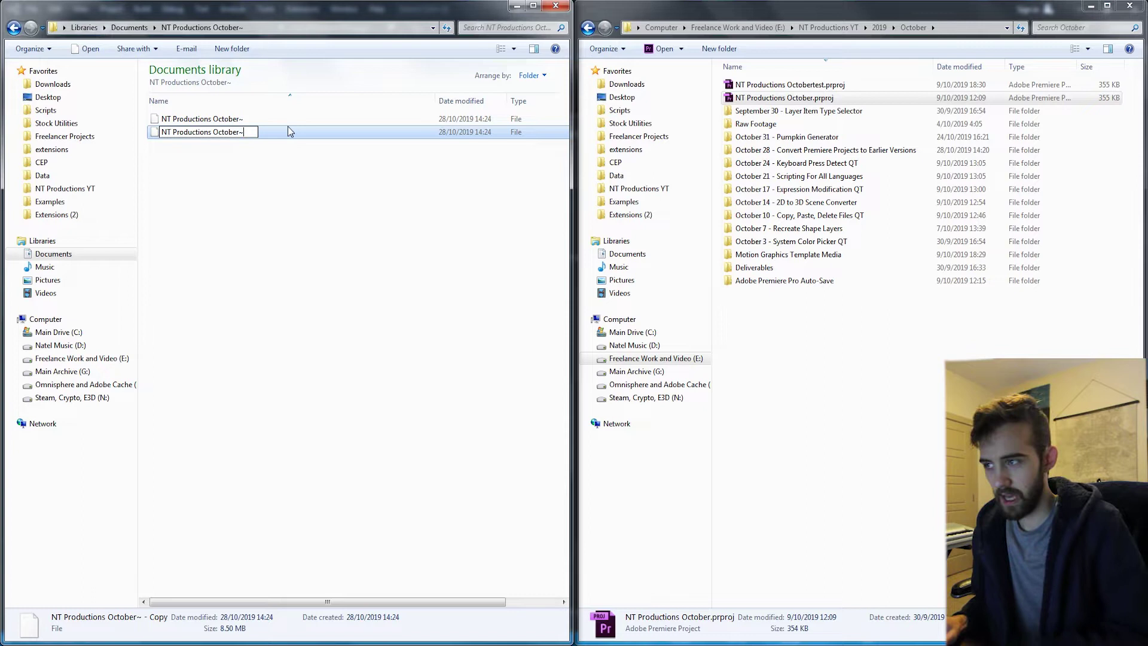
{"action": "key", "text": "BackSpace"}
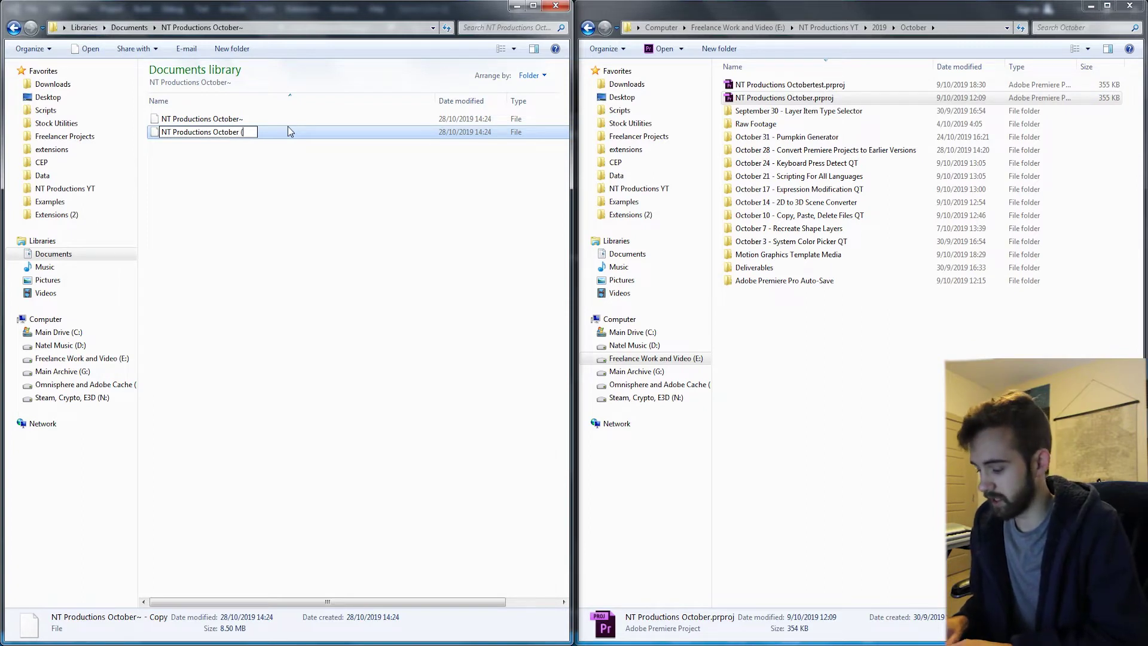
{"action": "type", "text": "(2018"}
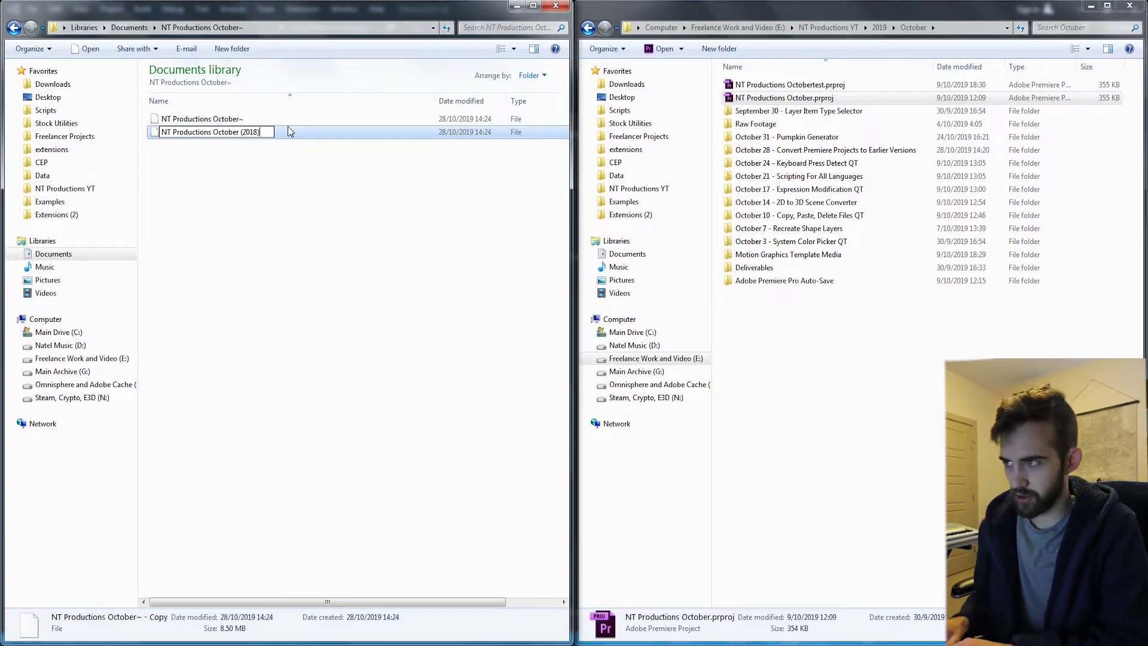
{"action": "type", "text": ").prp"}
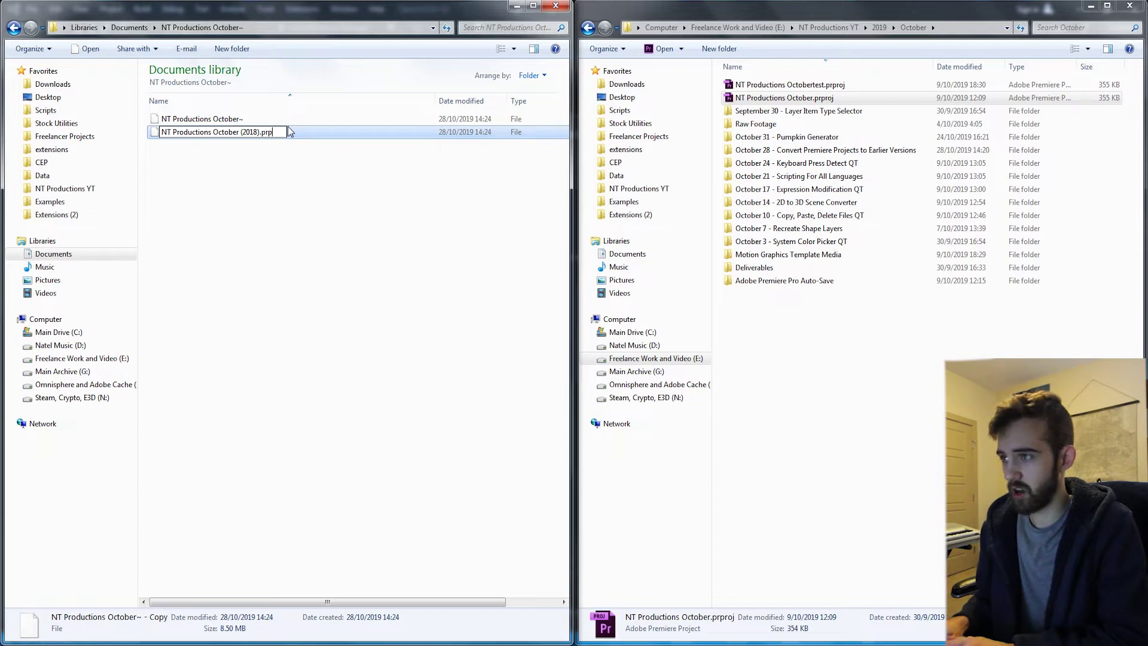
{"action": "type", "text": "roj"}
{"action": "key", "text": "Return"}
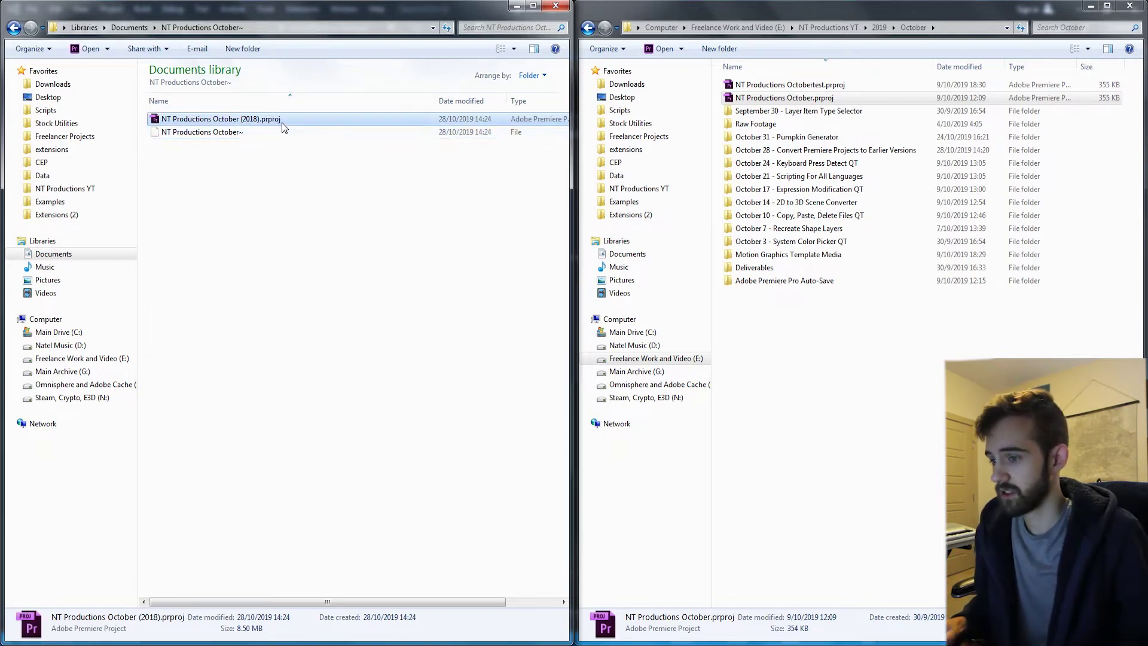
Launch Premiere Pro CC 2018 and open NT Productions October (2018).prproj from the NT Productions October~ folder.
{"action": "left_click", "coordinate": [108, 49]}
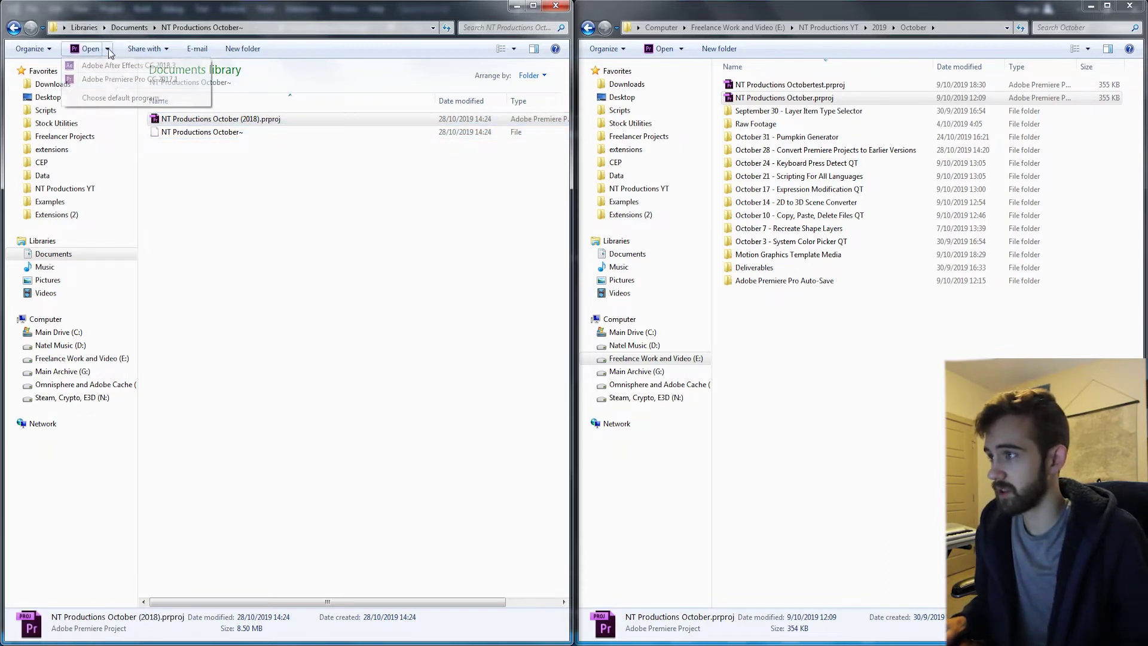
{"action": "left_click", "coordinate": [120, 78]}
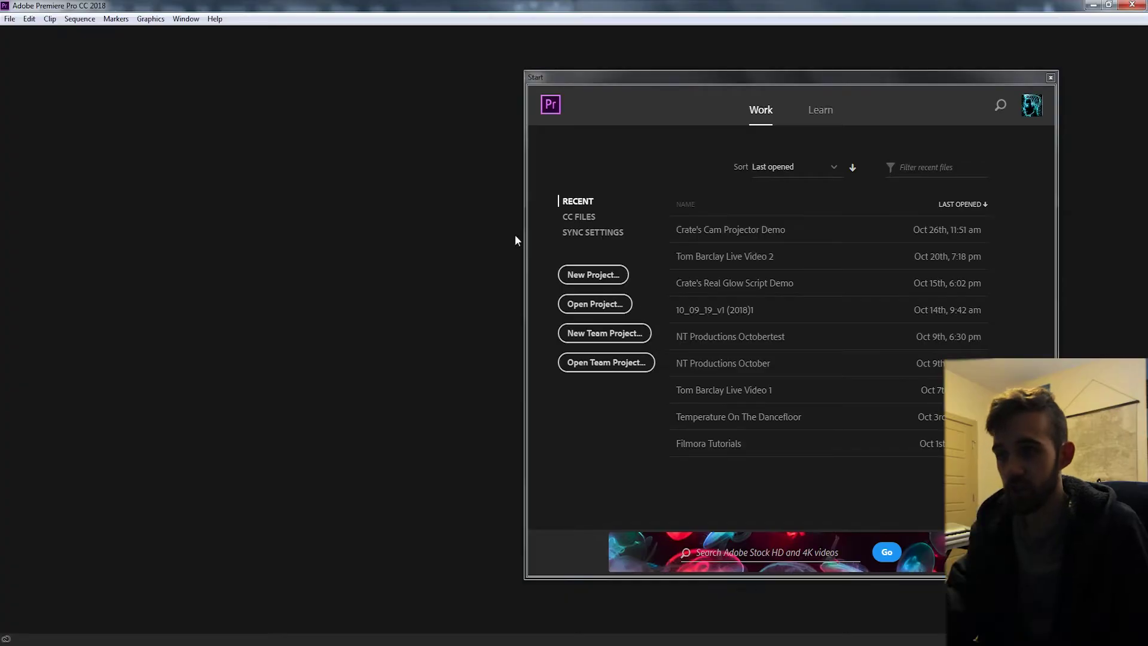
{"action": "left_click_drag", "start_coordinate": [782, 86], "coordinate": [520, 90]}
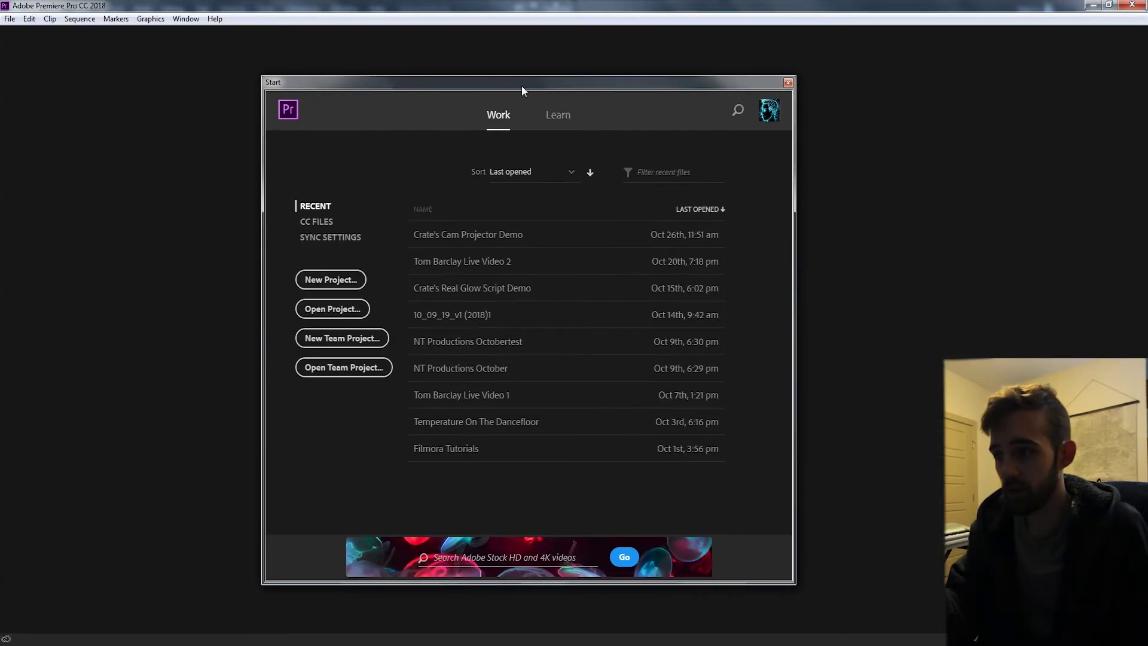
{"action": "left_click", "coordinate": [330, 310]}
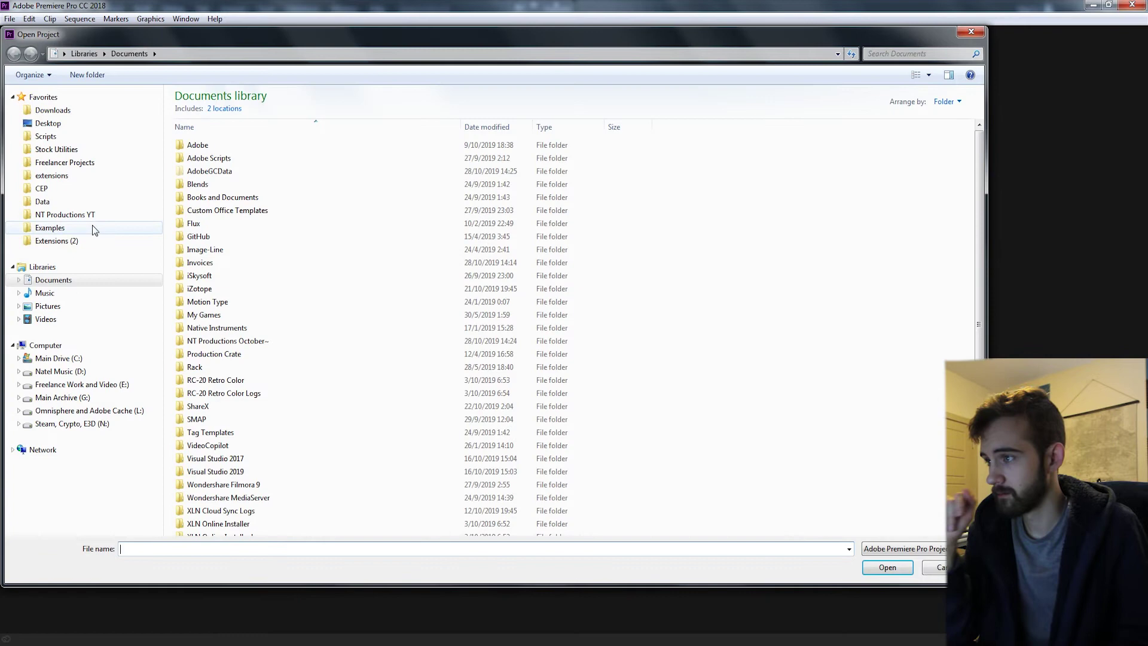
{"action": "double_click", "coordinate": [231, 341]}
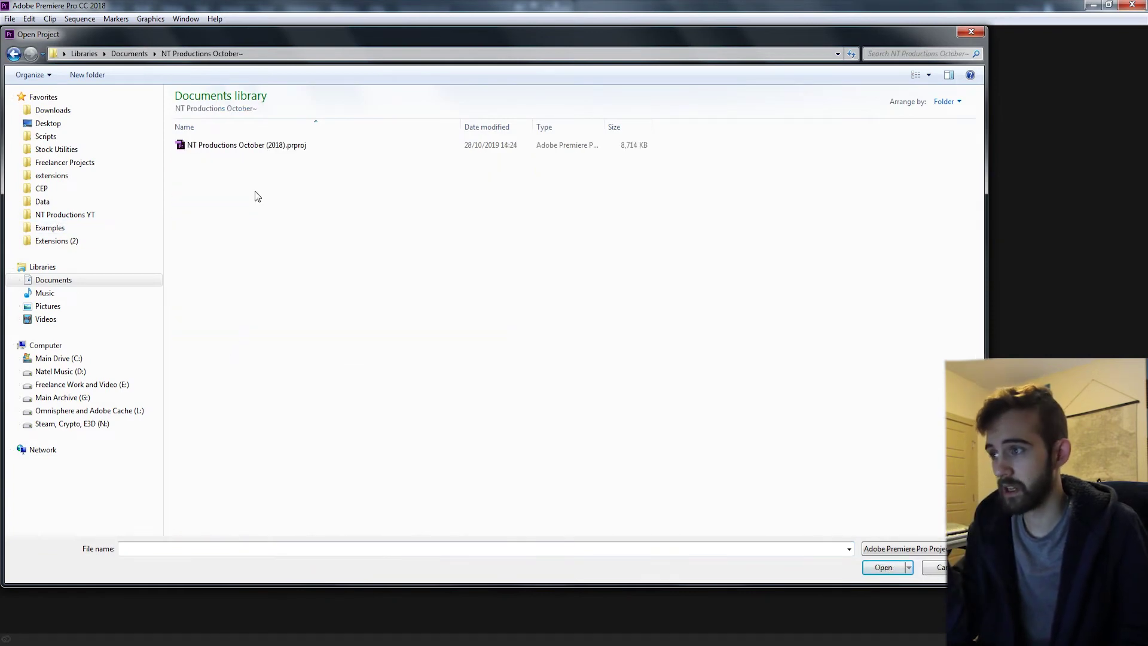
{"action": "double_click", "coordinate": [282, 146]}
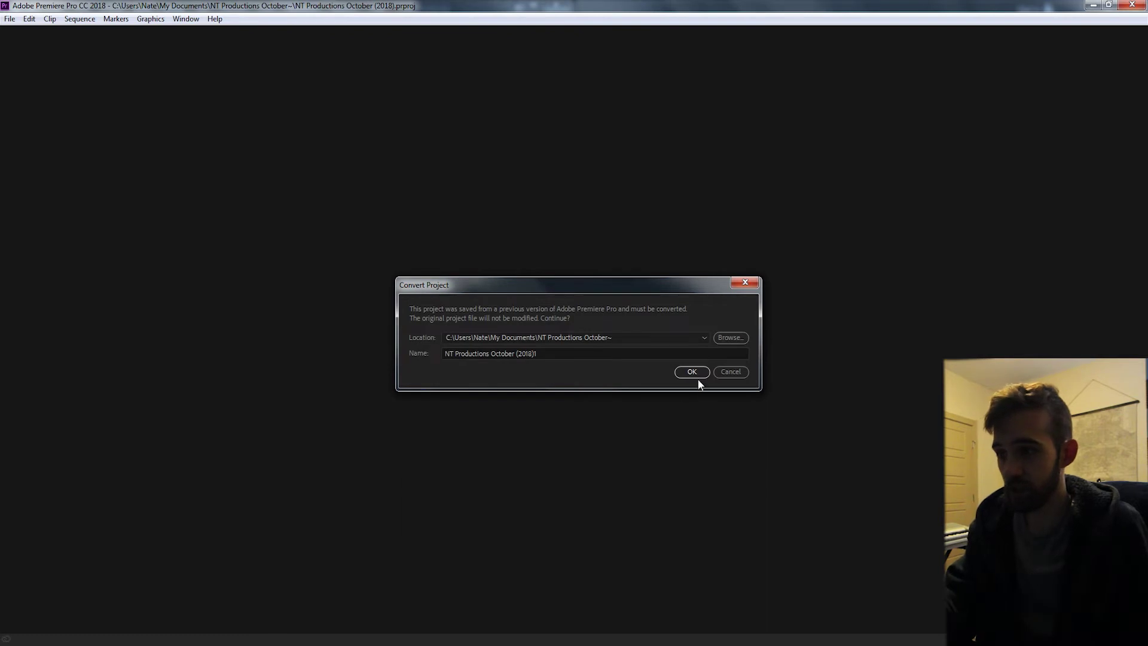
Accept the conversion, then move the Mouse Events playhead to 00;00;02;03.
{"action": "left_click", "coordinate": [692, 372]}
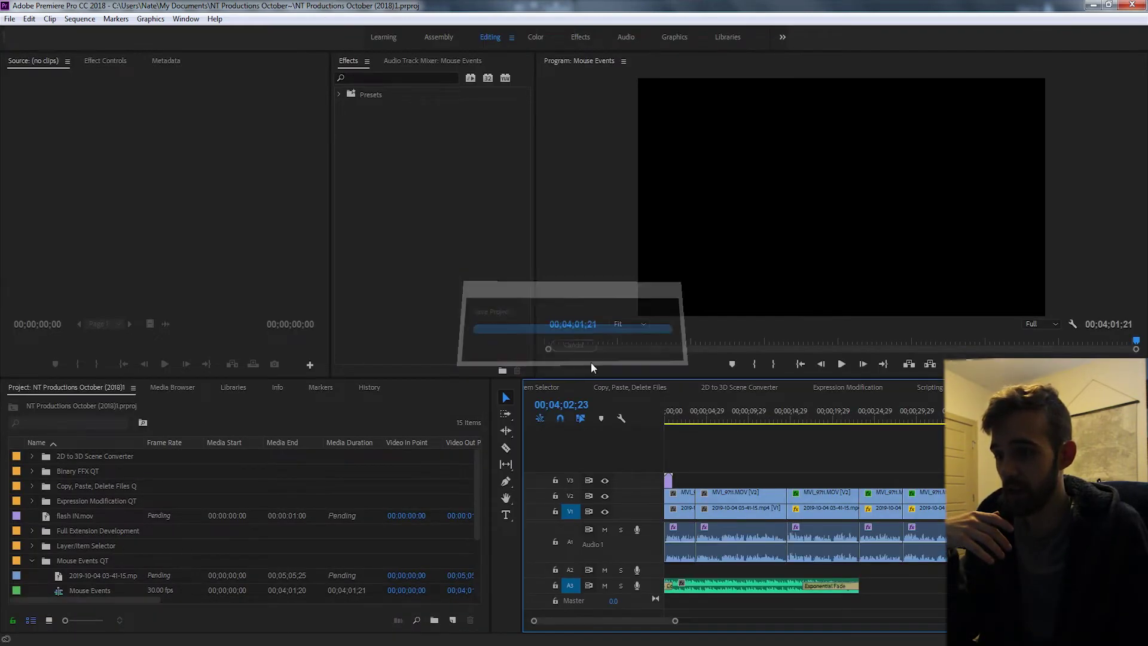
{"action": "left_click", "coordinate": [685, 418]}
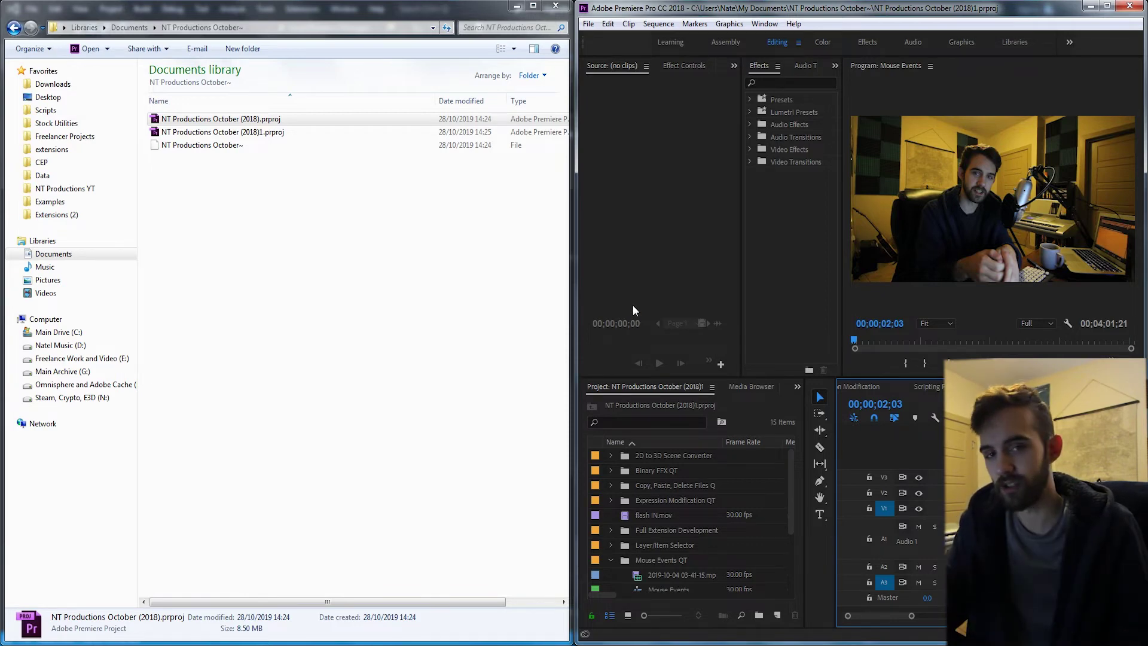
Remove the .prproj extension from NT Productions October (2018).prproj, accepting the warning.
{"action": "left_click", "coordinate": [257, 132]}
{"action": "left_click", "coordinate": [259, 119]}
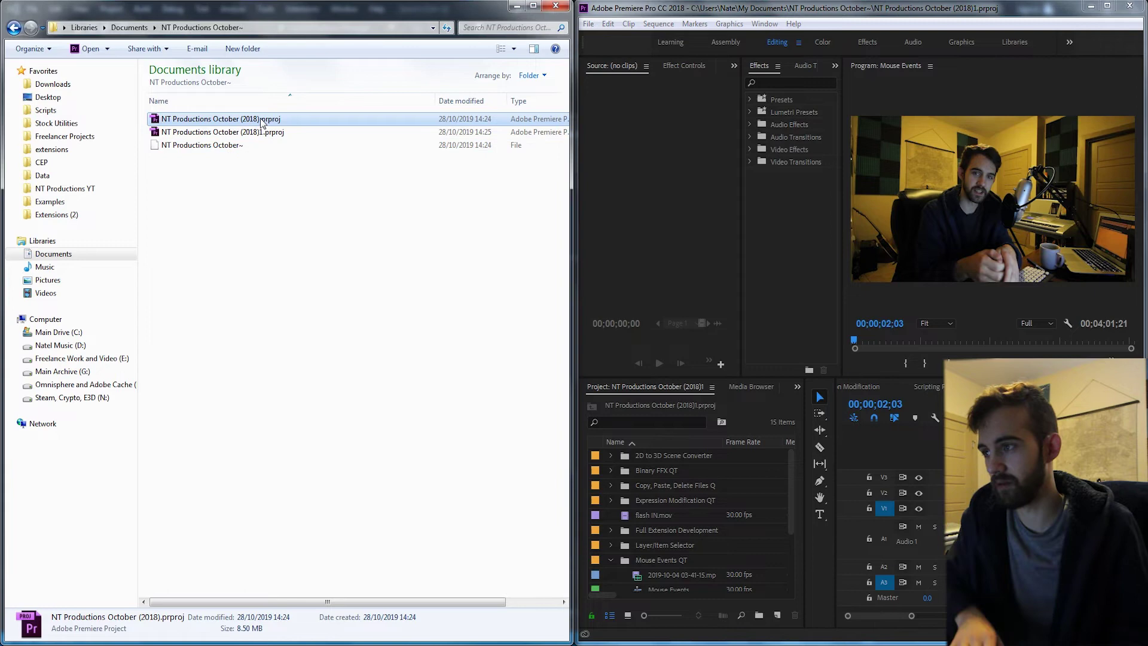
{"action": "left_click", "coordinate": [261, 120]}
{"action": "key", "text": "End"}
{"action": "key", "text": "BackSpace"}
{"action": "key", "text": "BackSpace"}
{"action": "key", "text": "BackSpace"}
{"action": "key", "text": "BackSpace"}
{"action": "key", "text": "BackSpace"}
{"action": "key", "text": "BackSpace"}
{"action": "key", "text": "BackSpace"}
{"action": "key", "text": "Return"}
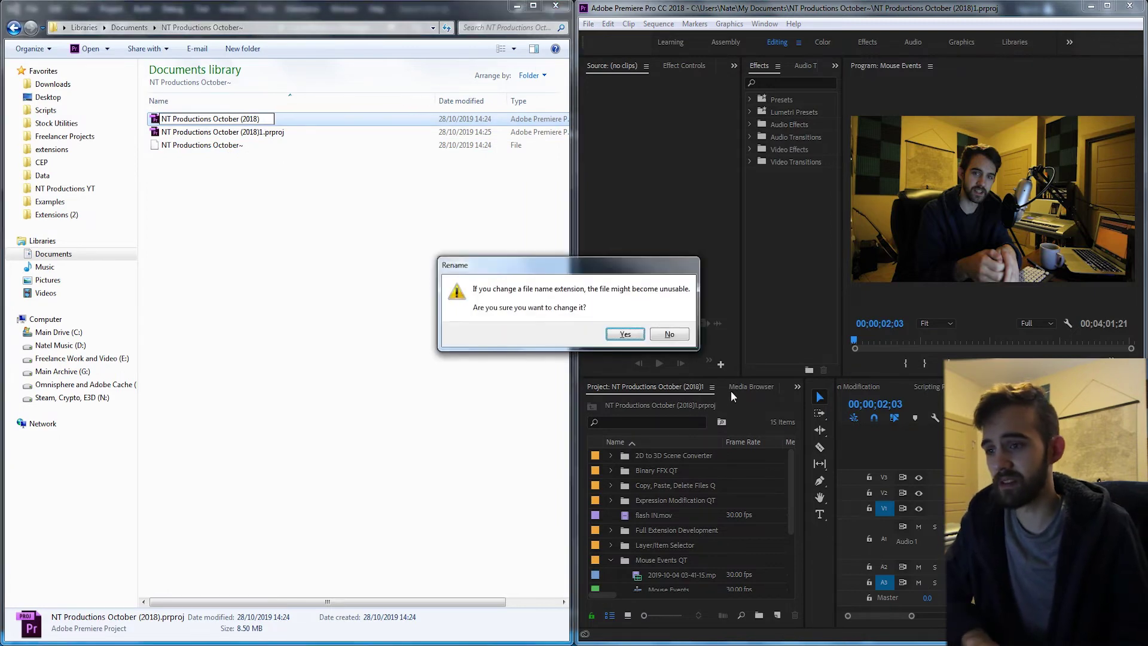
{"action": "left_click", "coordinate": [624, 335]}
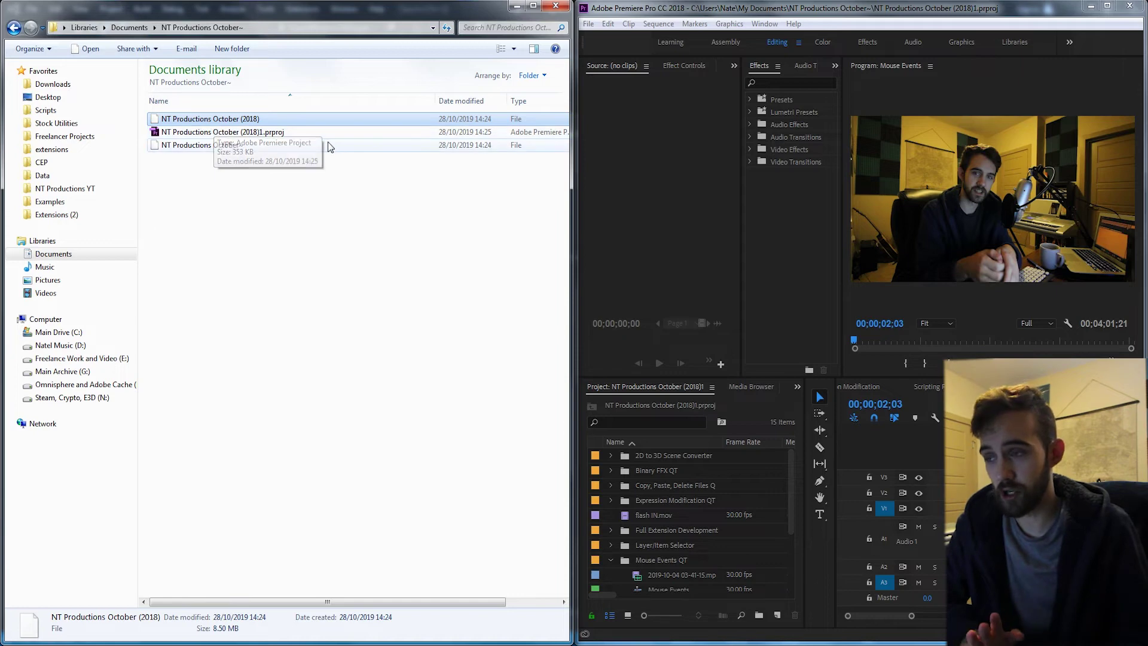
Clear the file selection and go back up to the Documents library.
{"action": "left_click", "coordinate": [267, 132]}
{"action": "left_click", "coordinate": [323, 209]}
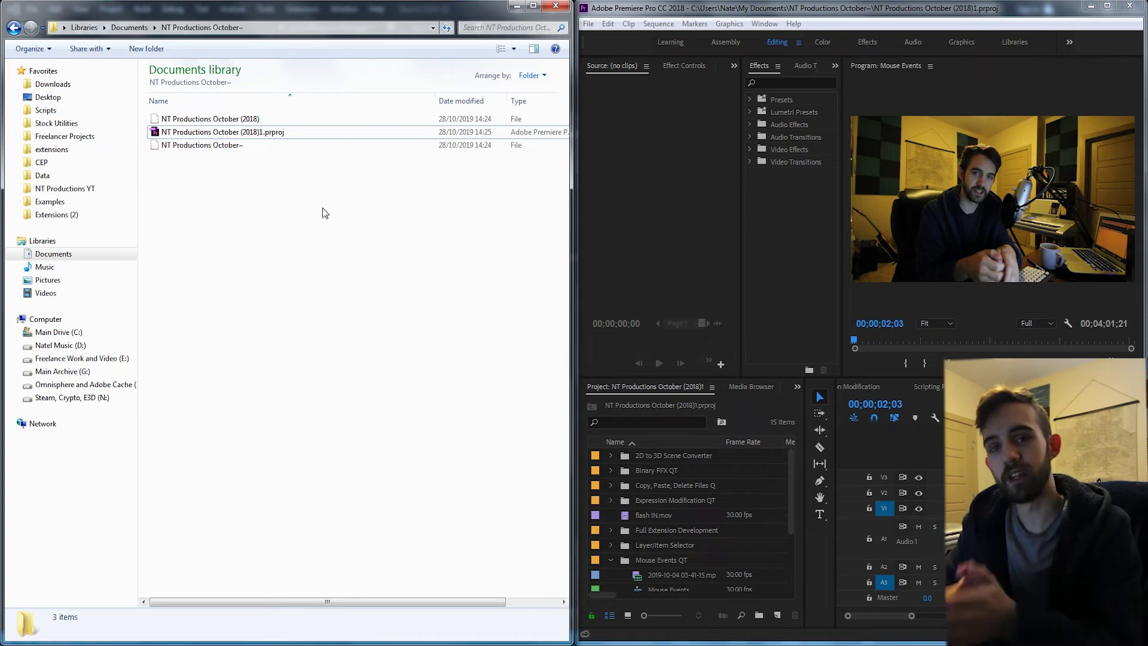
{"action": "key", "text": "BackSpace"}
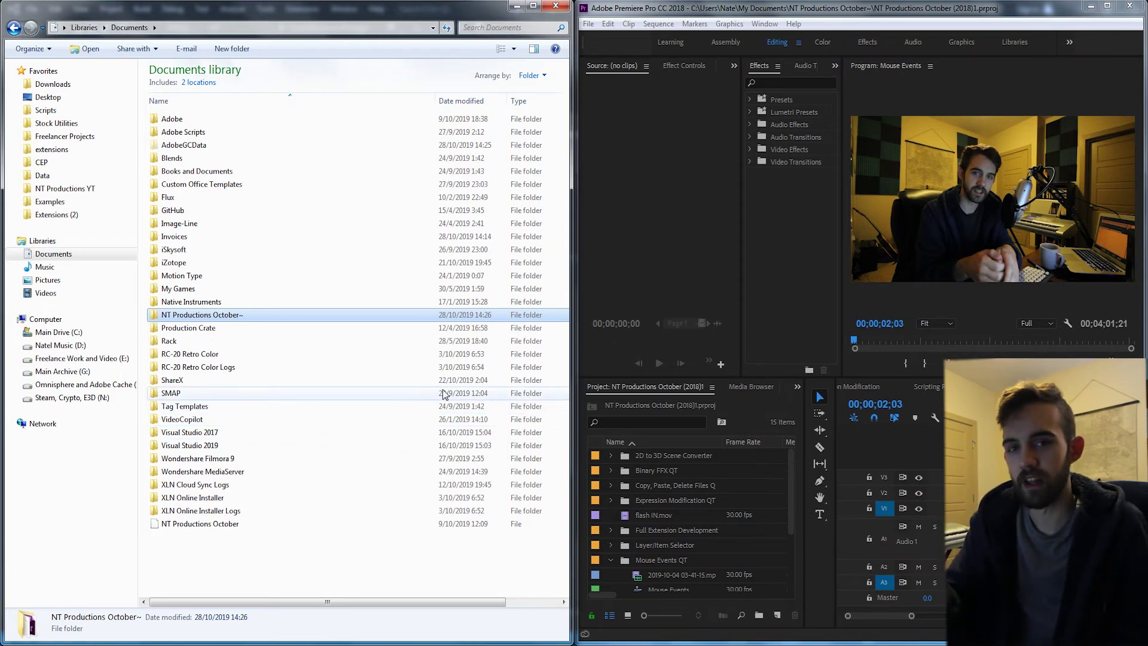
{"action": "left_click", "coordinate": [300, 524]}
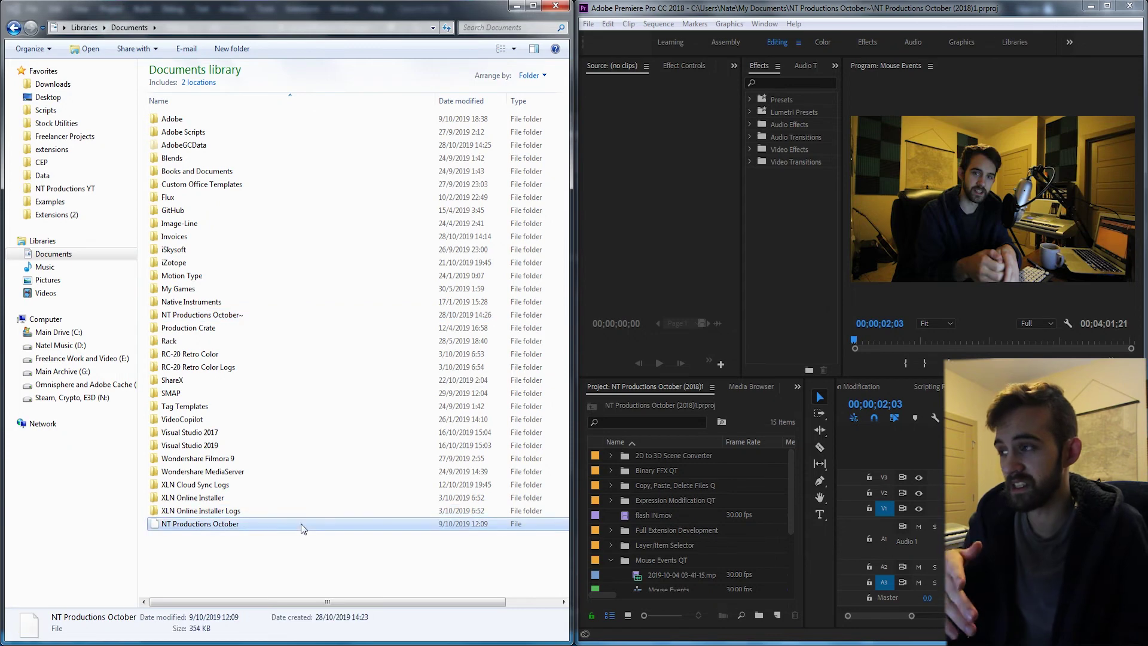